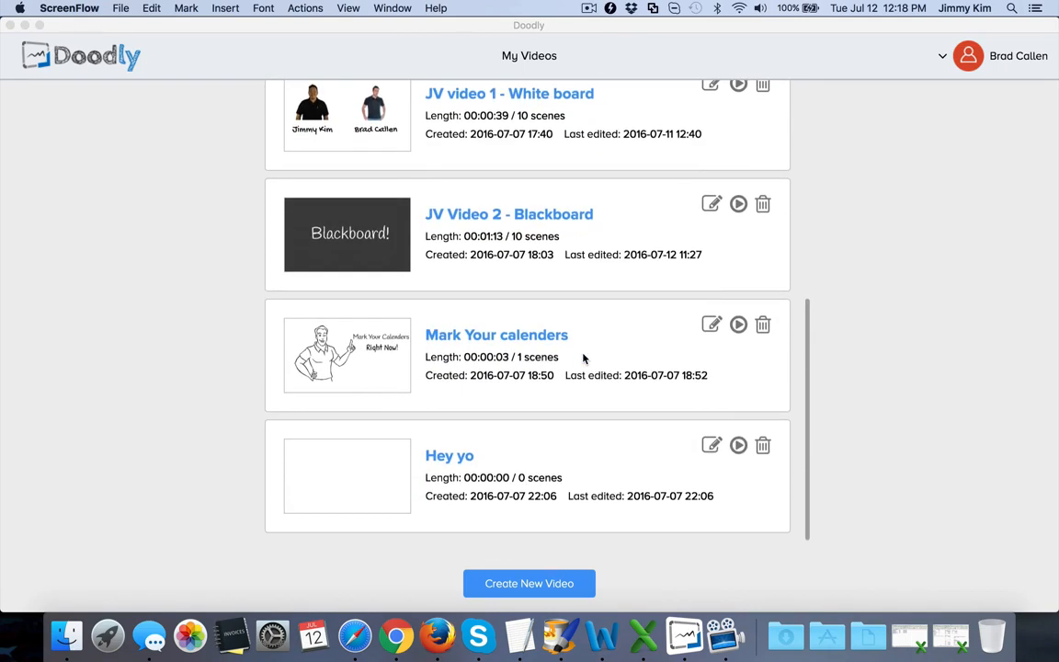
scroll(584, 294, up, 10)
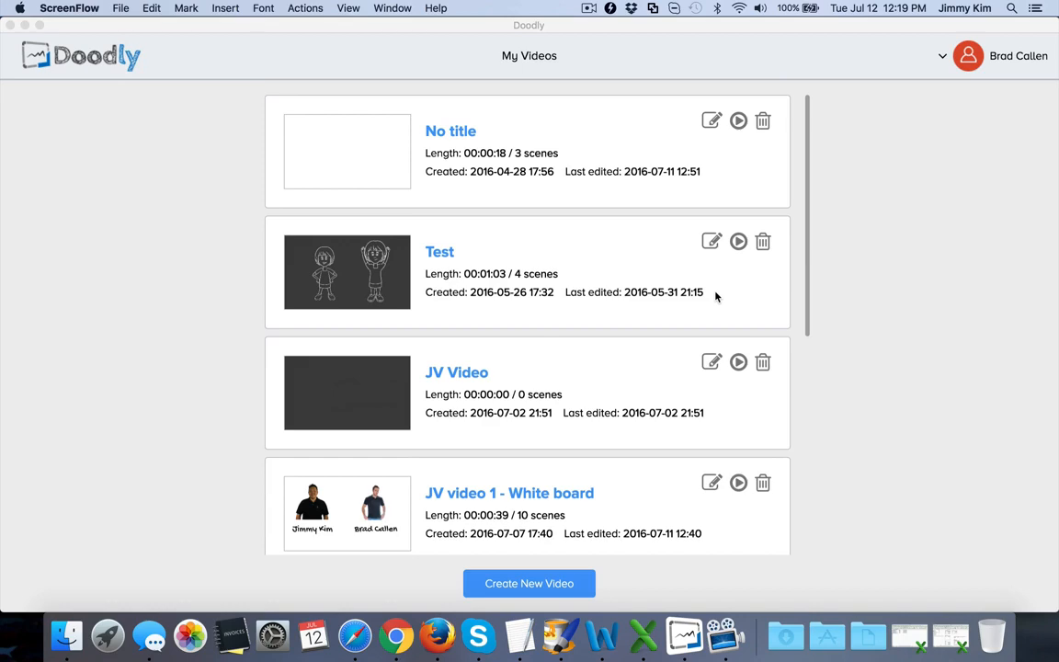
scroll(716, 296, down, 5)
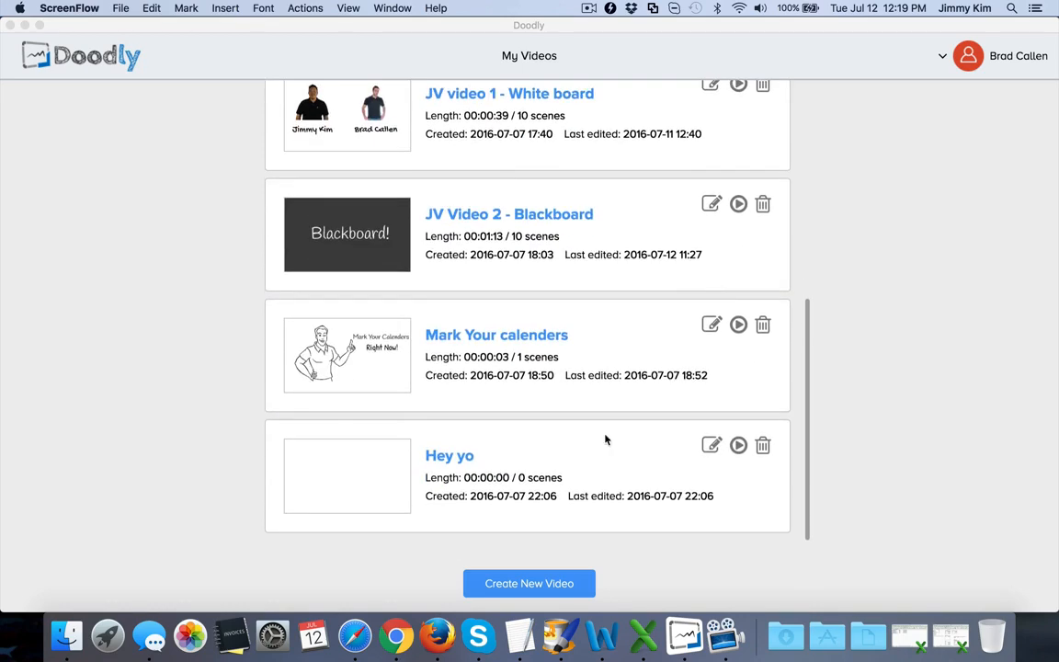
scroll(558, 482, up, 3)
scroll(558, 482, down, 4)
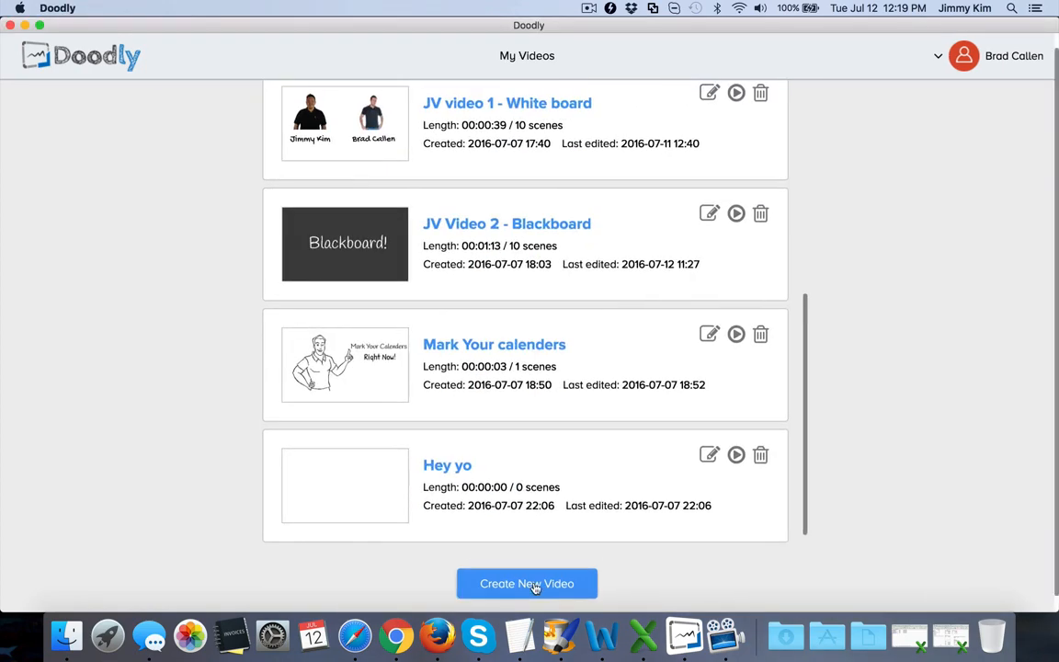
Create a new video in the Whiteboard style titled "Demo for JV's" and open it for editing
click(536, 583)
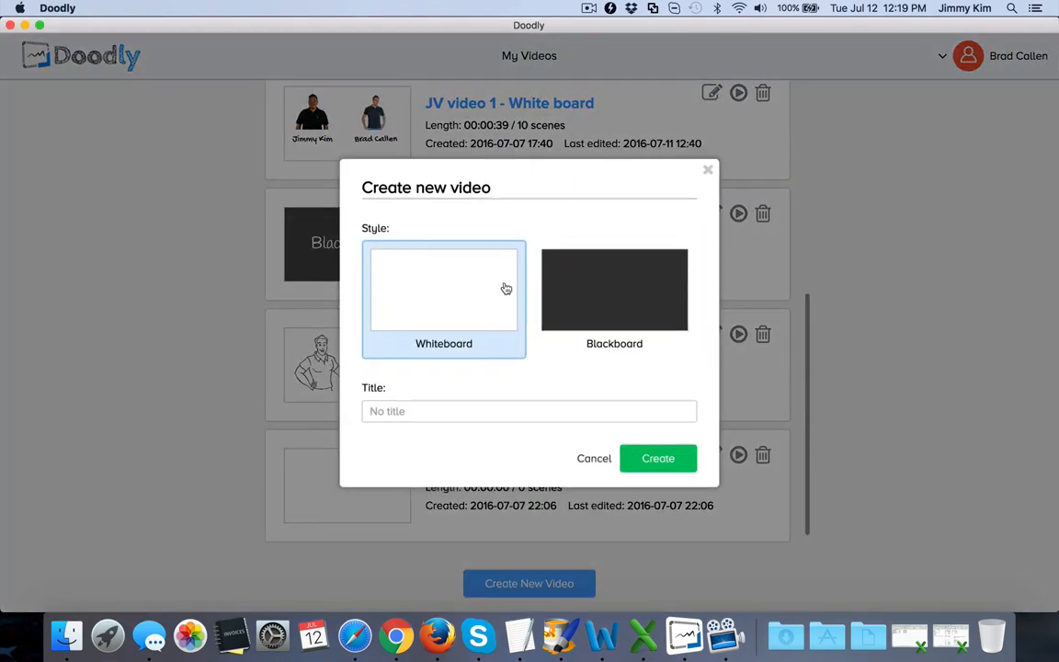
click(633, 295)
click(454, 298)
click(424, 411)
text(Demo for JV's)
click(657, 457)
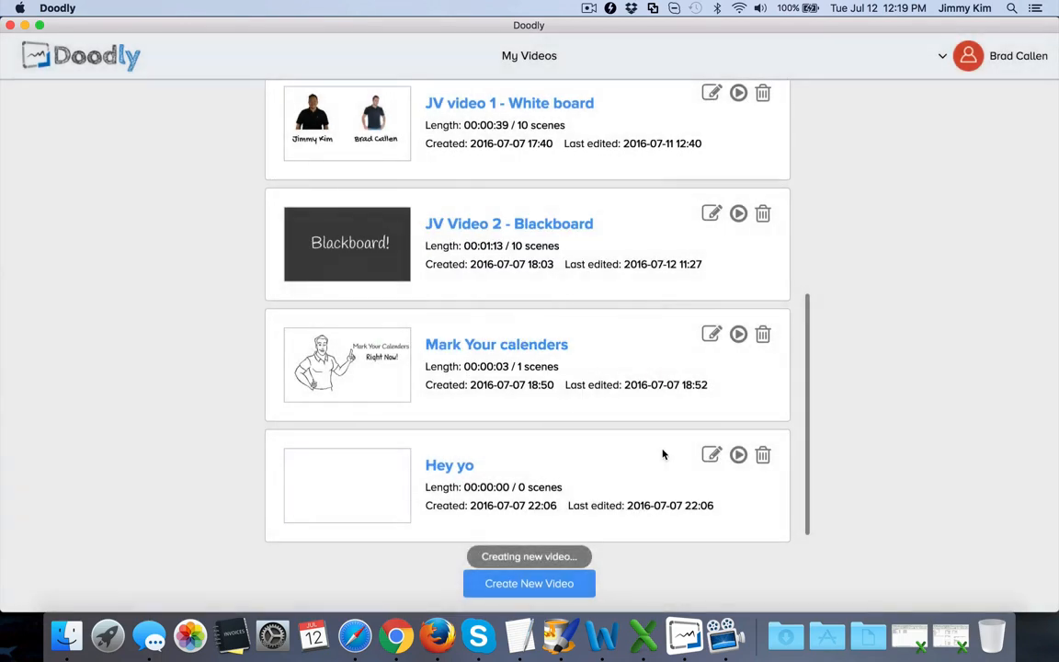
scroll(662, 454, down, 3)
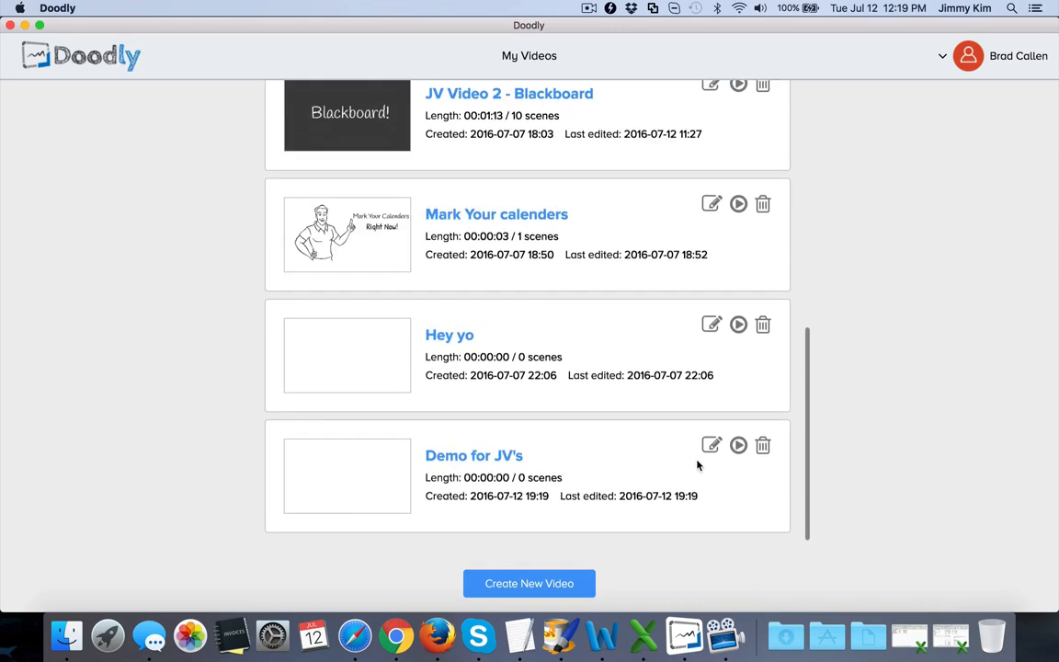
click(710, 450)
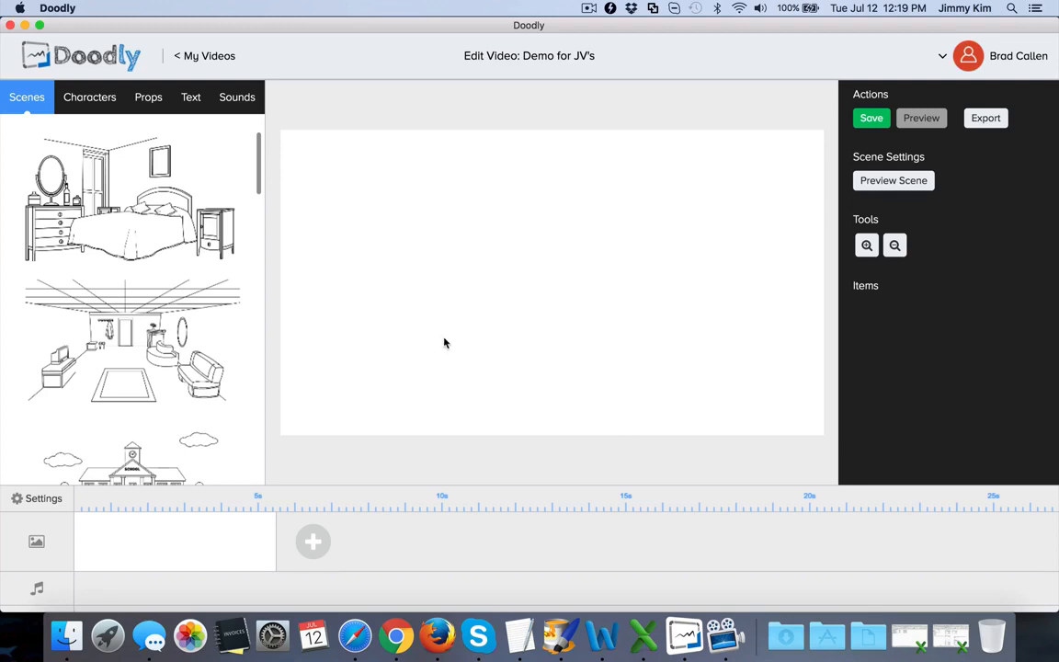
Look through the character library to examine the available figures and poses
click(97, 99)
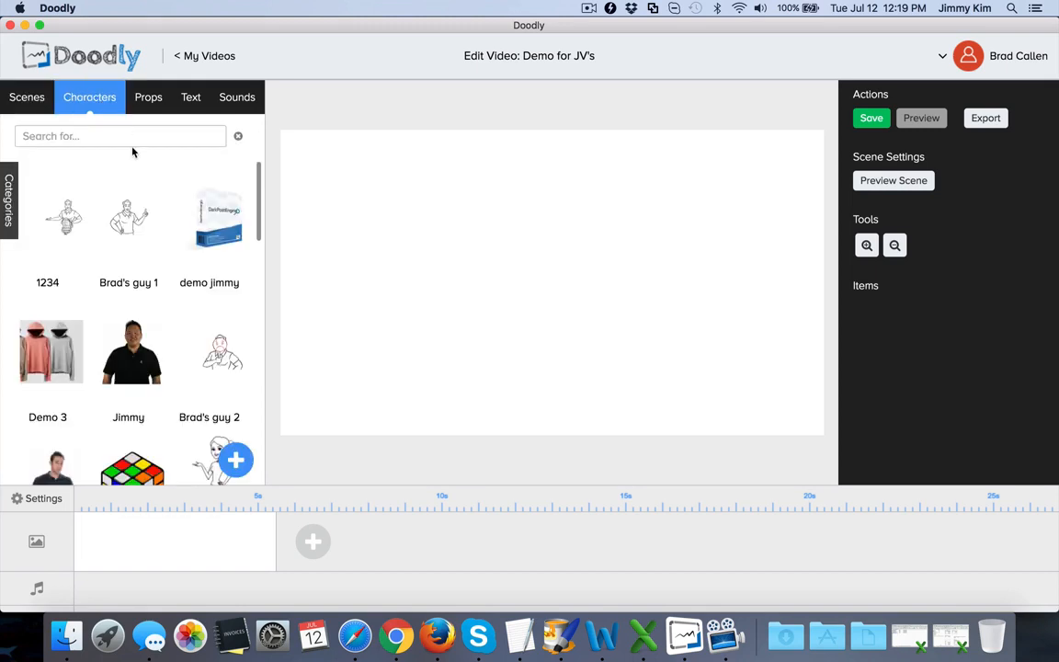
scroll(138, 164, down, 5)
scroll(138, 163, down, 10)
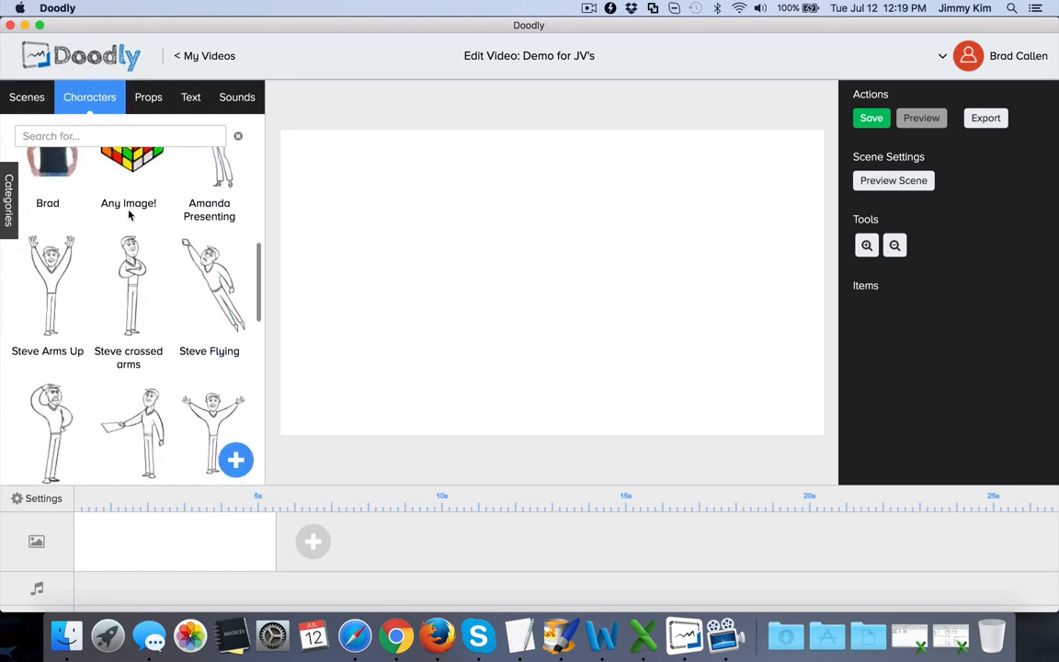
scroll(130, 214, up, 15)
scroll(130, 214, down, 4)
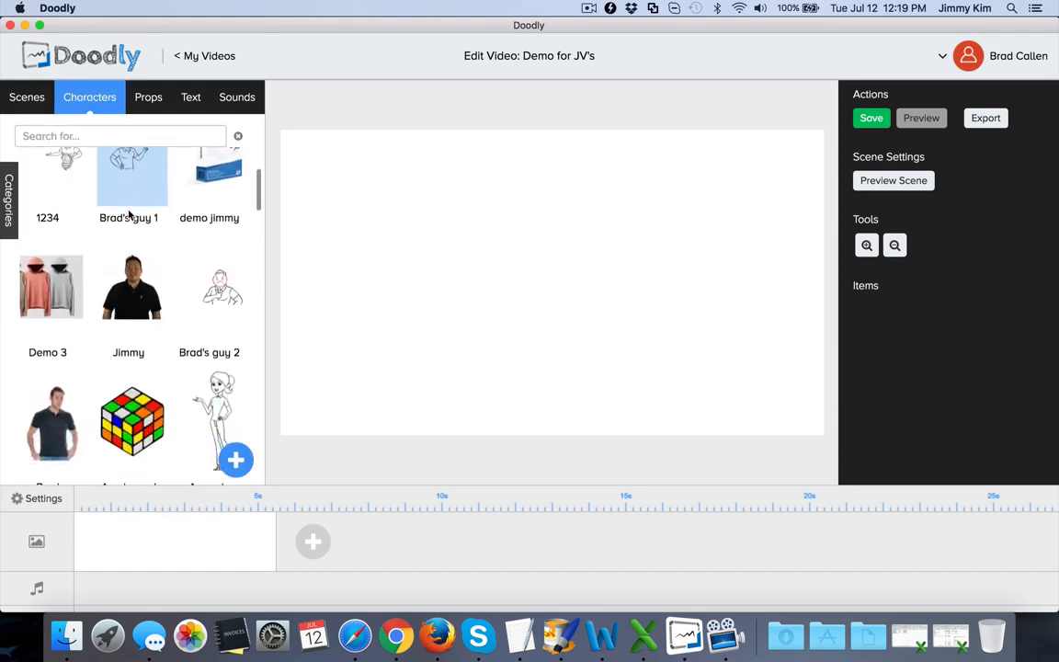
scroll(129, 214, down, 15)
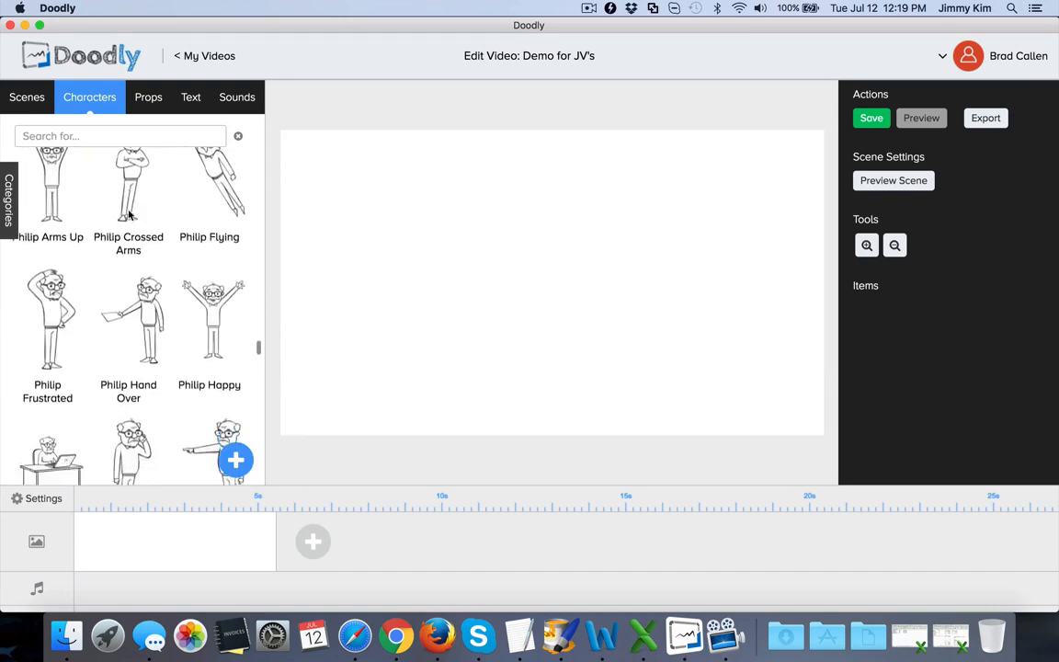
scroll(129, 214, down, 3)
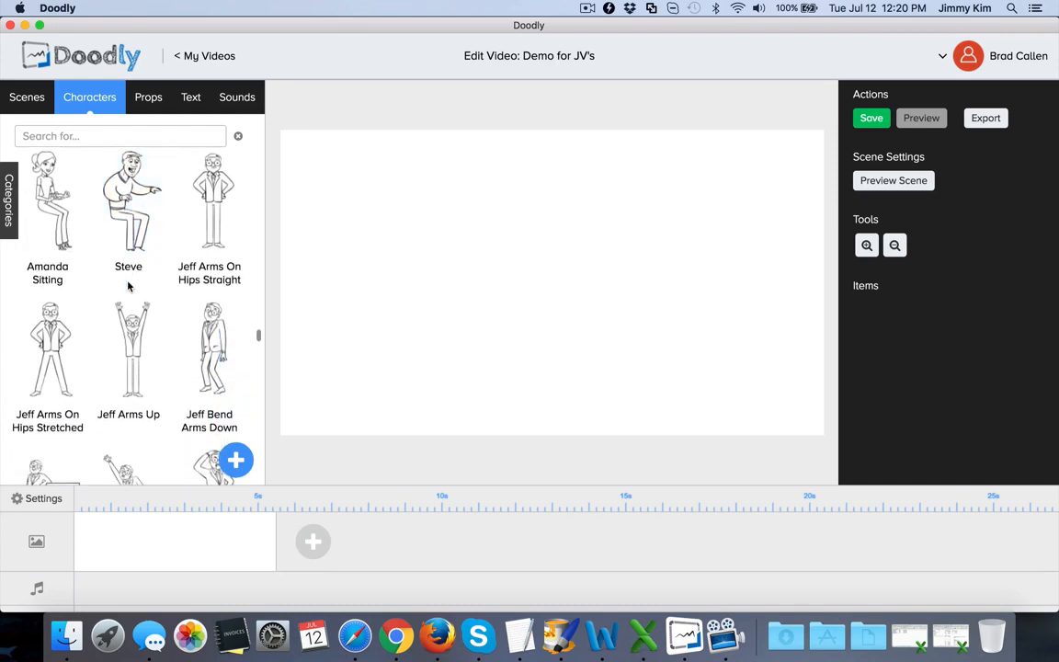
Find the Play Button in the prop library and add it to the empty first scene
click(148, 99)
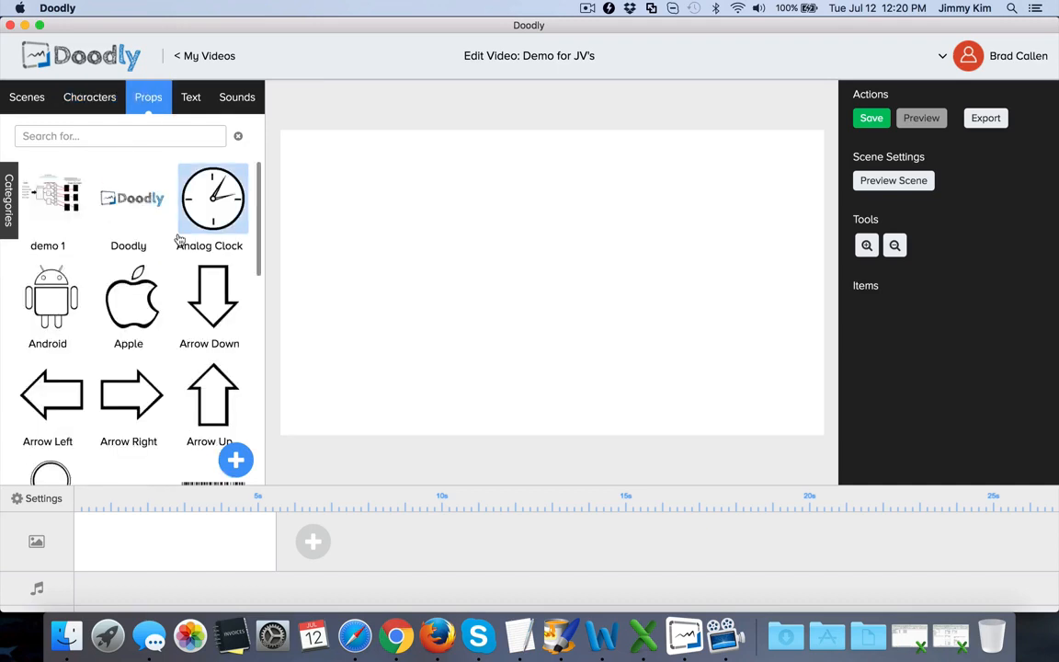
scroll(179, 241, down, 10)
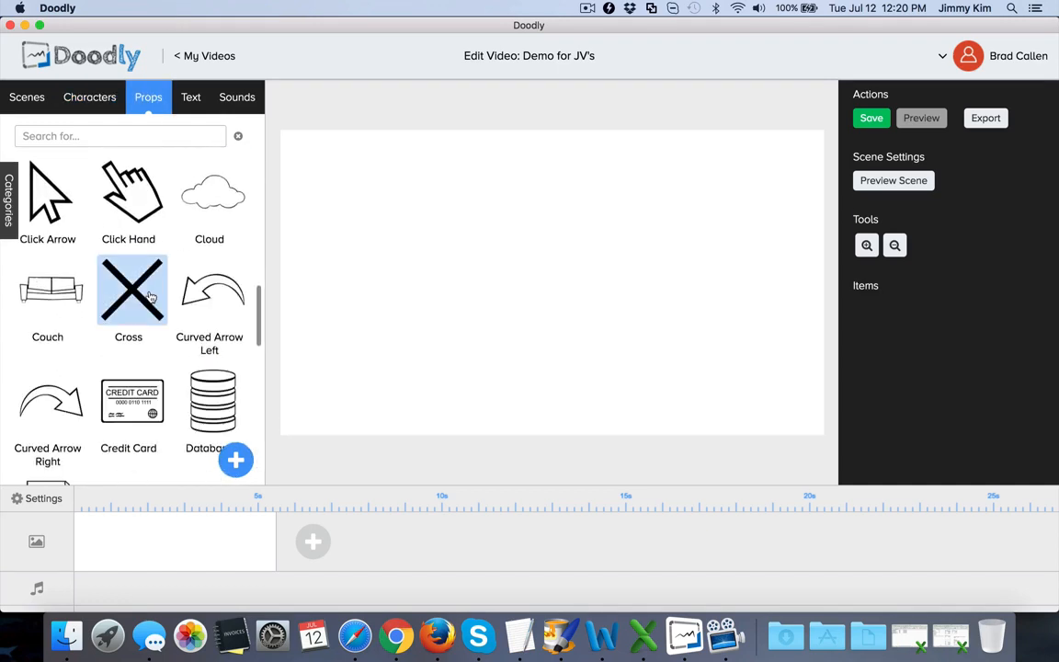
scroll(149, 296, down, 15)
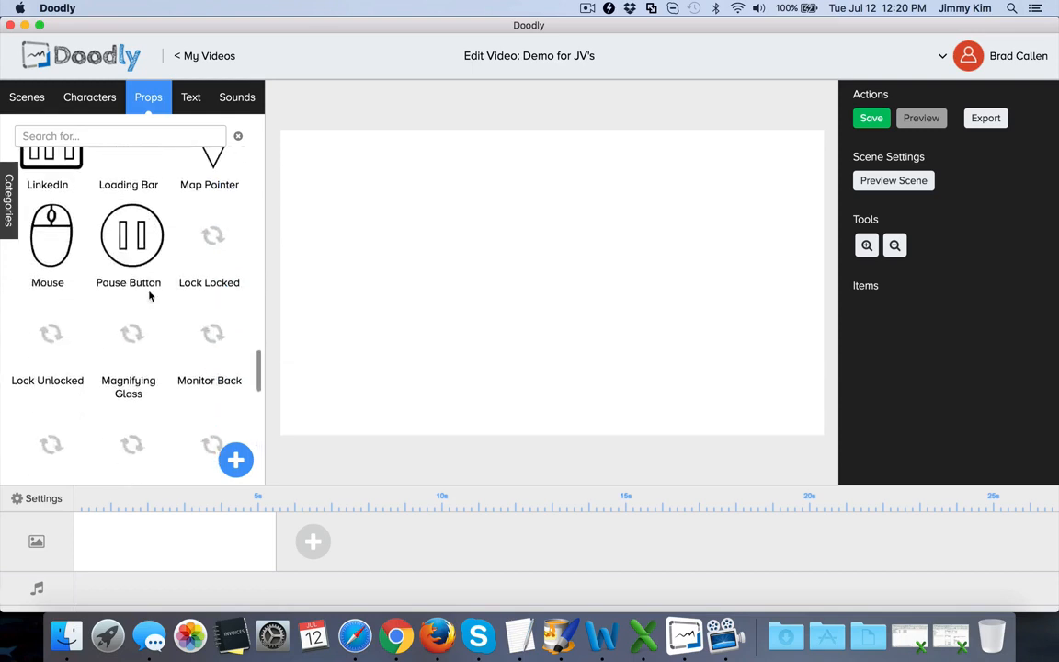
scroll(150, 296, down, 5)
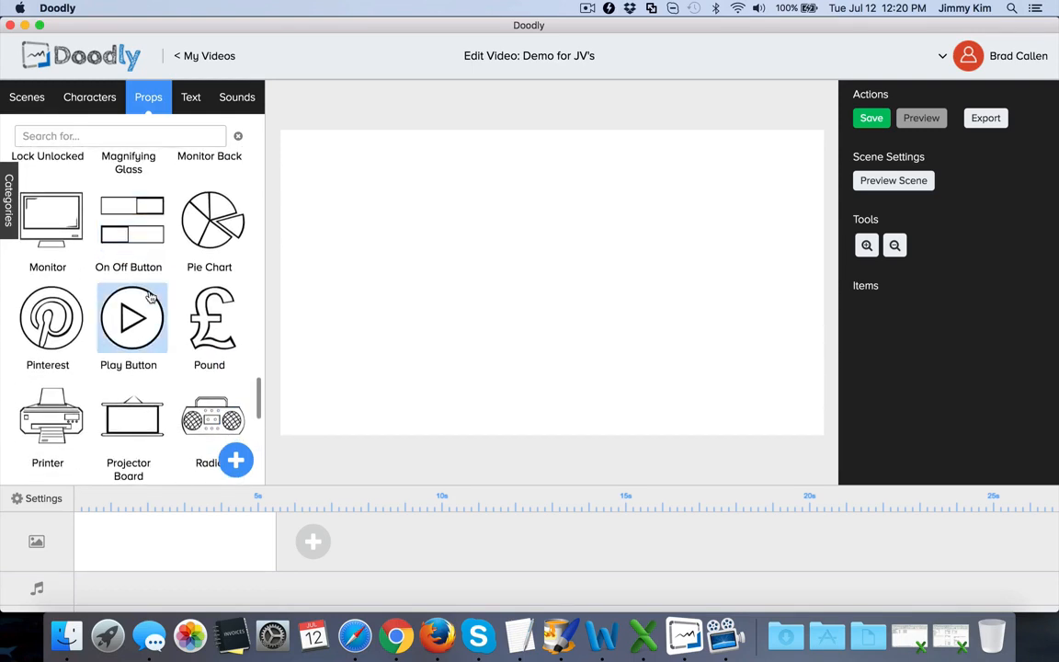
scroll(150, 296, down, 5)
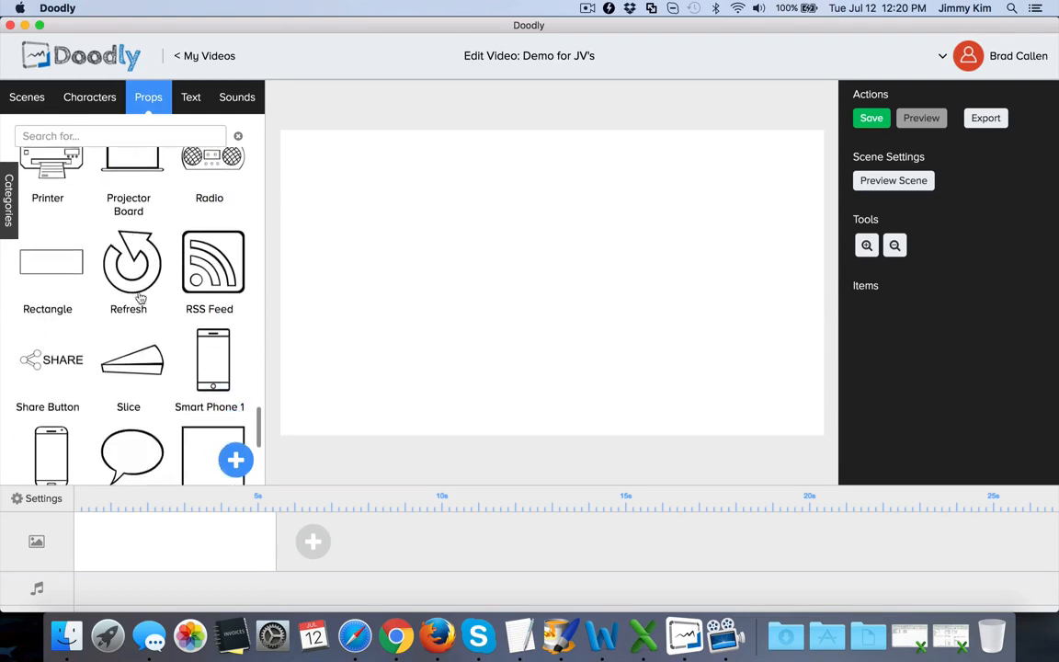
scroll(138, 294, up, 5)
scroll(138, 294, up, 1)
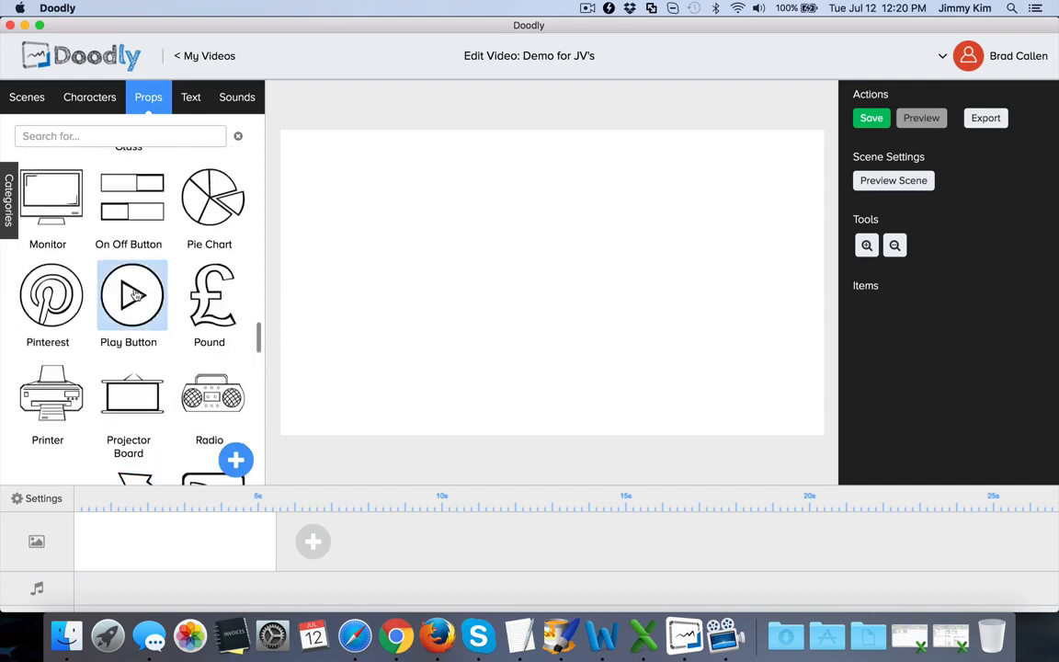
click(134, 294)
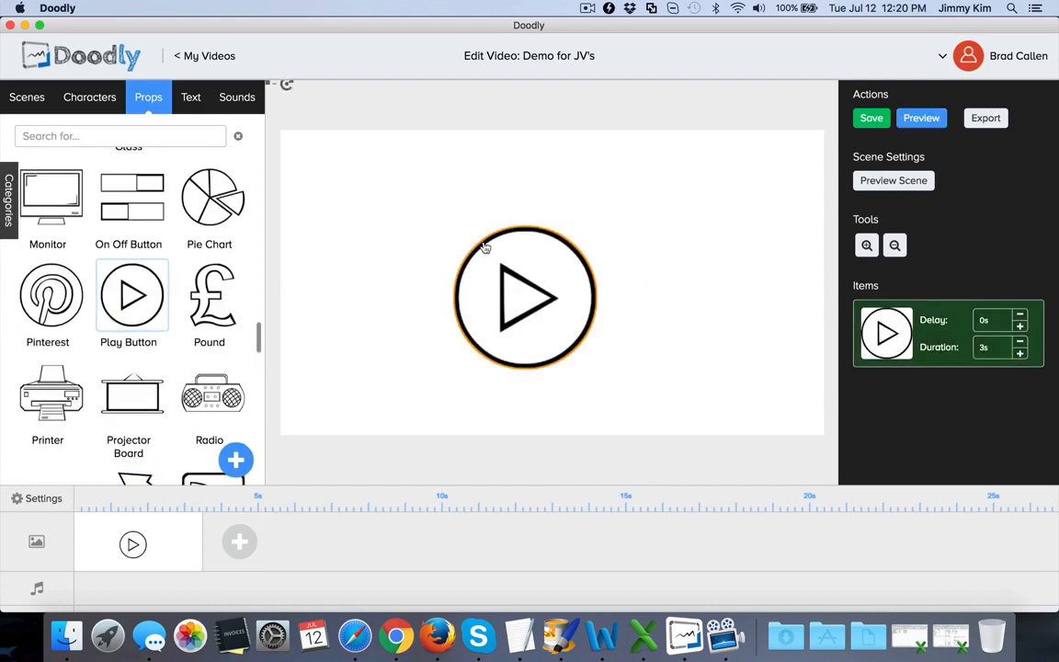
Enlarge the play button until it nearly fills the canvas height and centre it on the canvas
drag(451, 311, 539, 395)
click(587, 371)
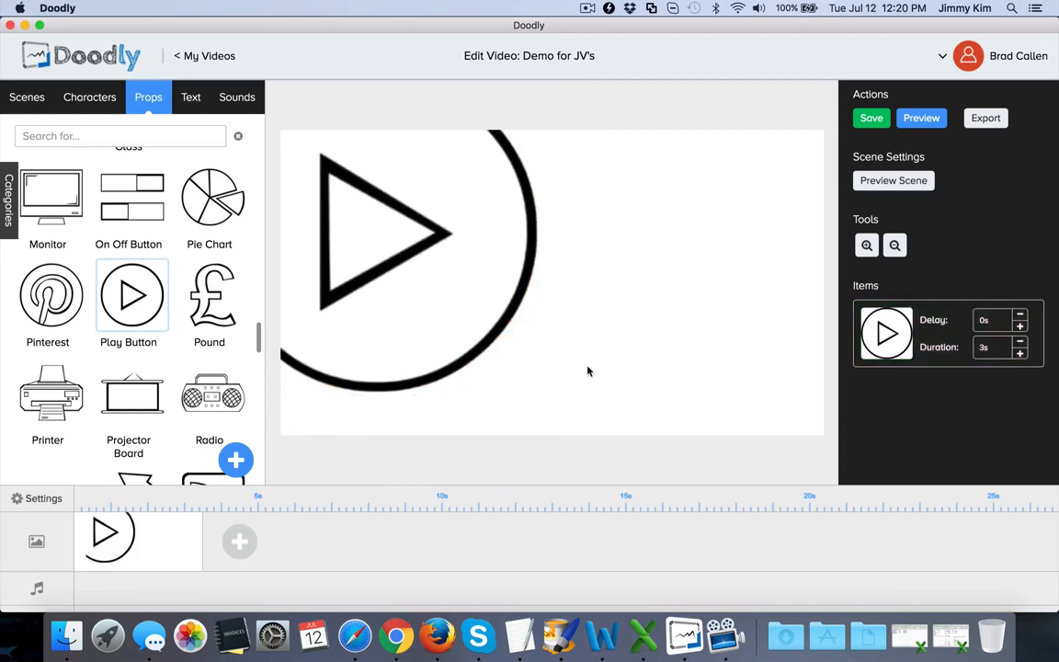
click(477, 302)
drag(477, 303, 636, 351)
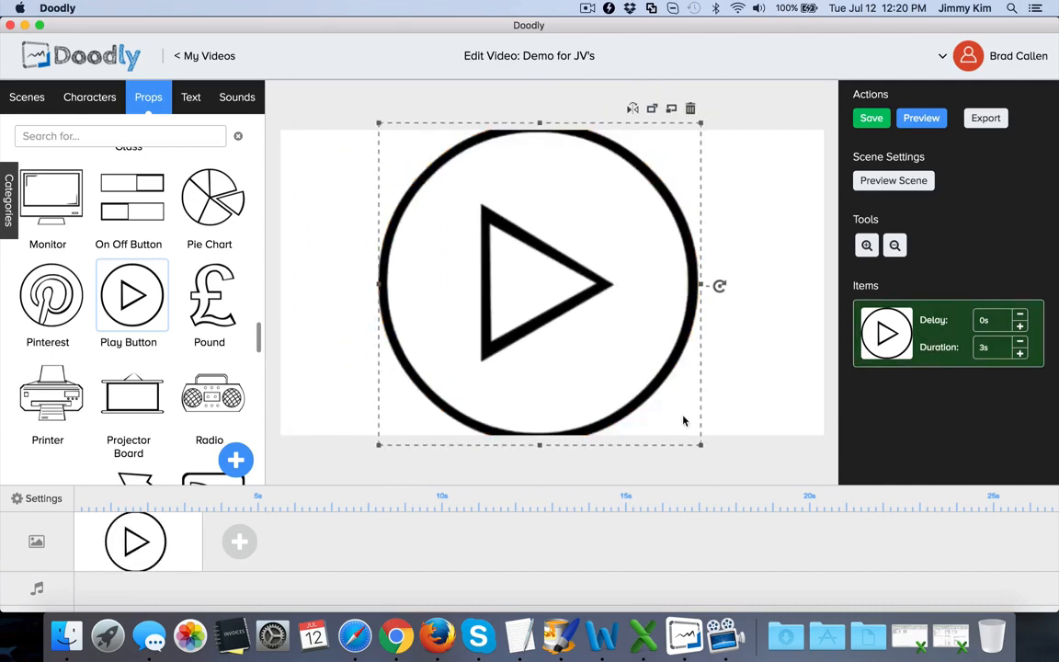
drag(698, 441, 680, 416)
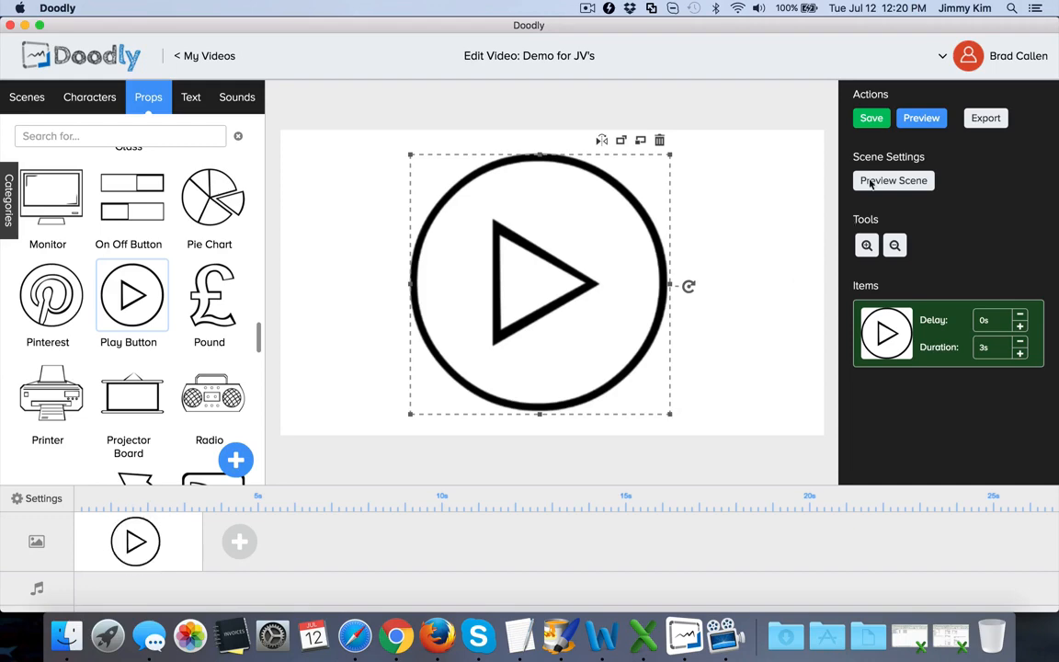
Preview the video, close the preview, and shift the play button left of the canvas centre
click(928, 125)
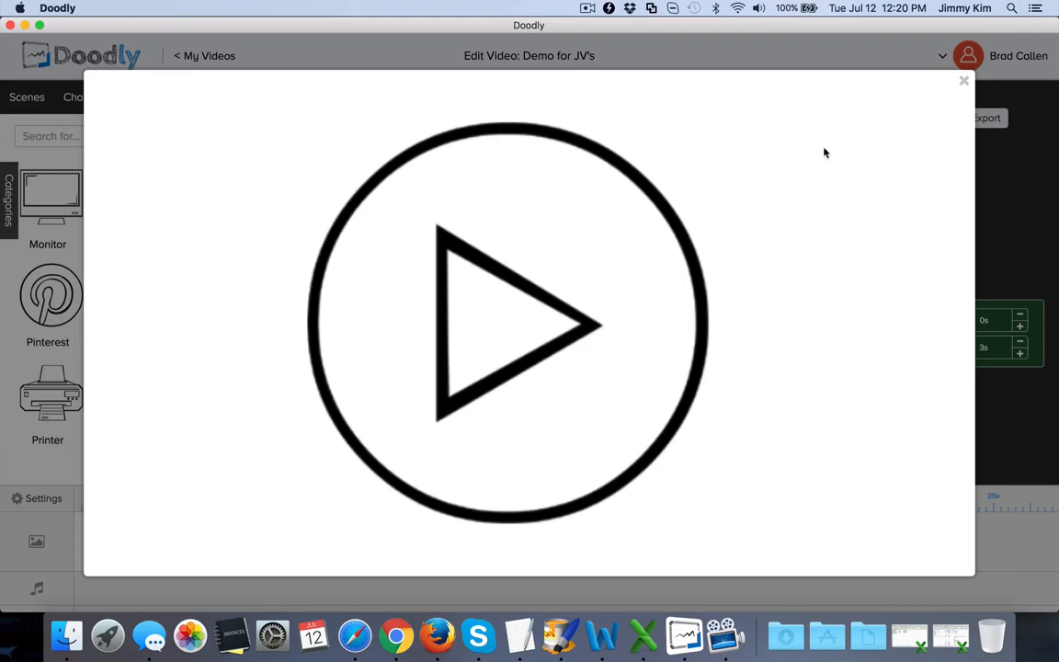
click(963, 83)
drag(450, 251, 345, 248)
Add a second scene and place the seated, pointing Steve character in the left half of its canvas
click(238, 540)
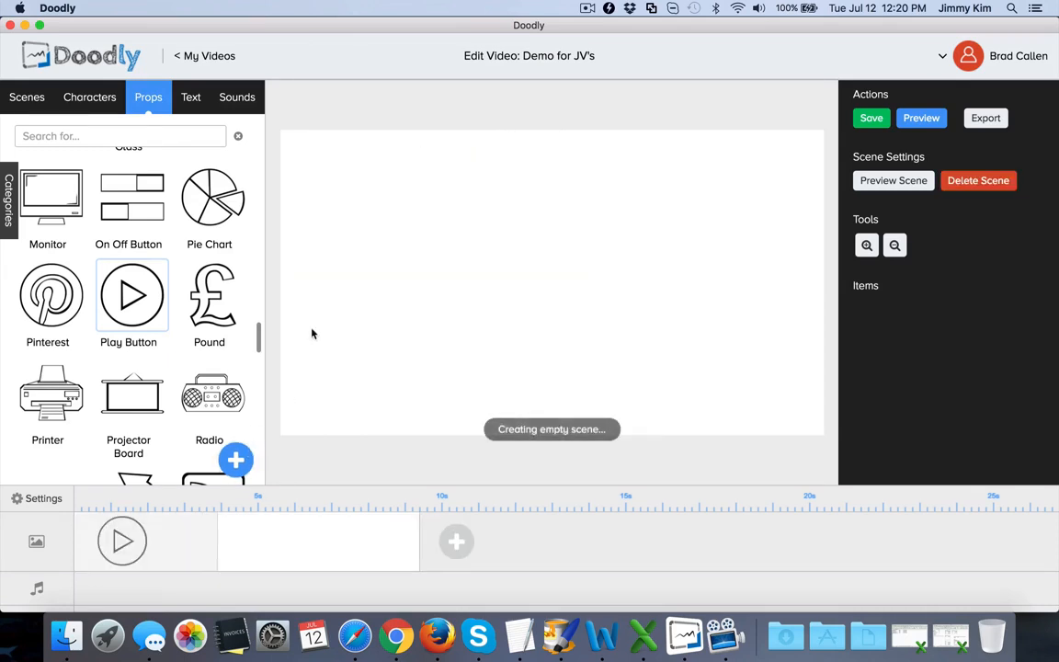
click(89, 97)
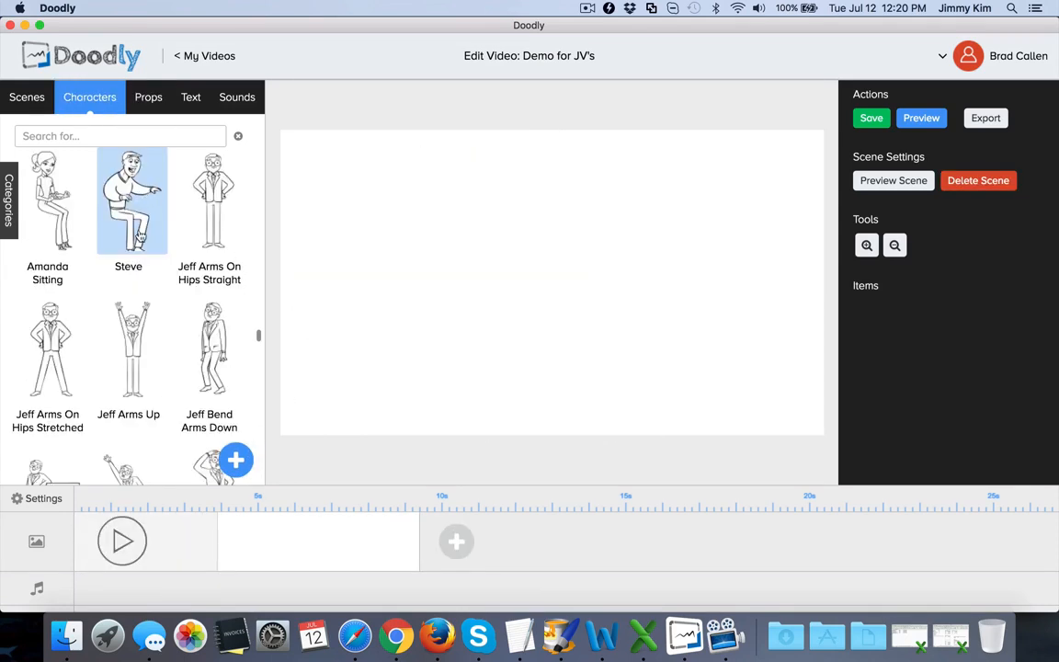
click(130, 195)
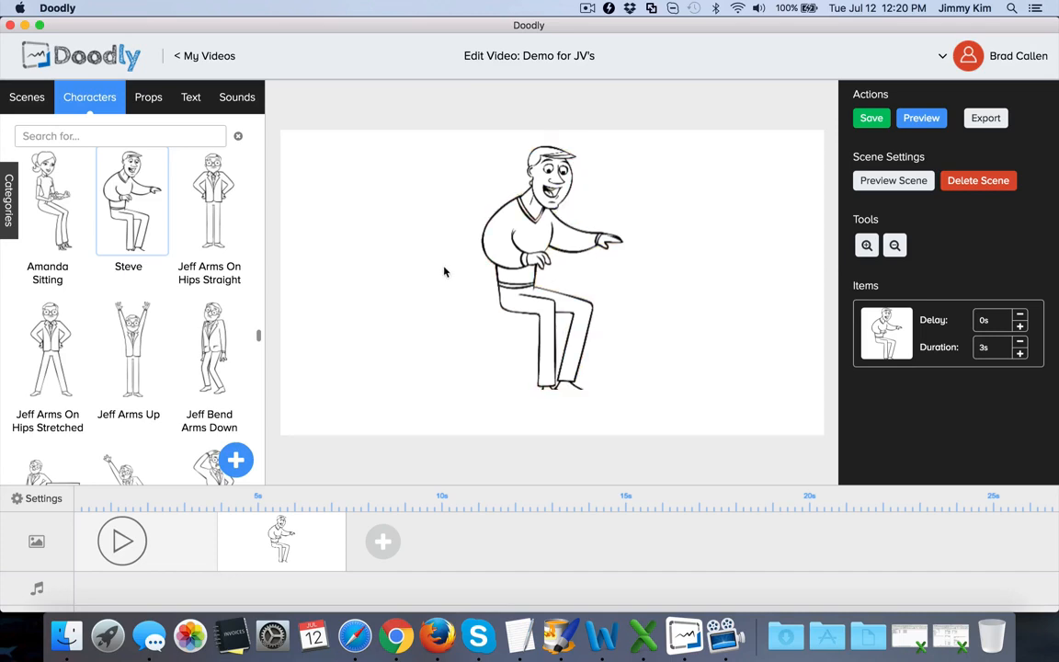
drag(496, 267, 382, 274)
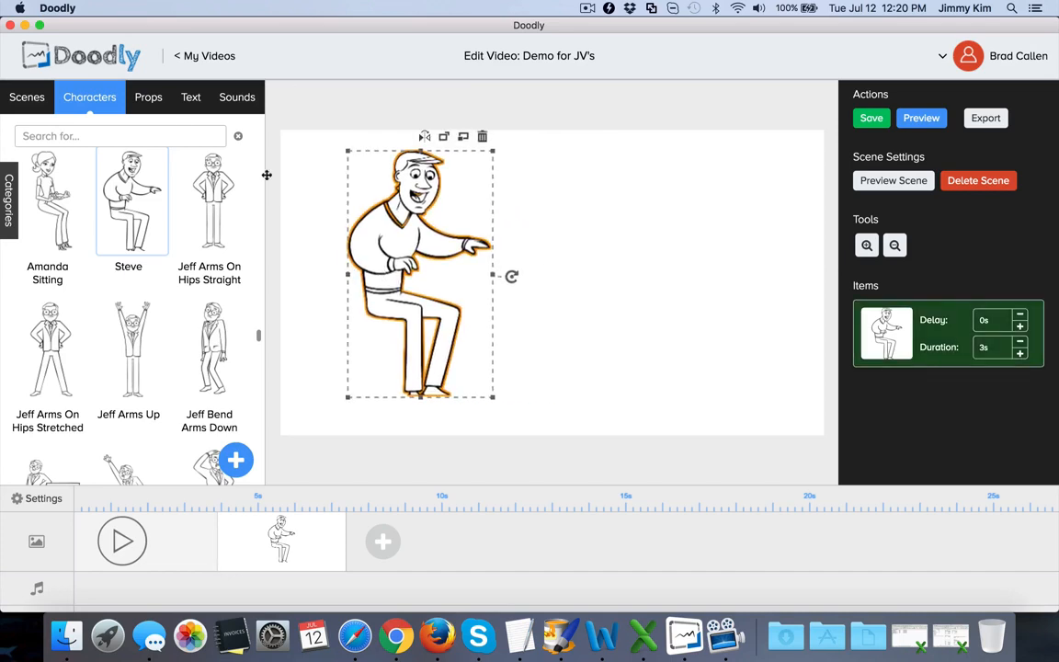
Search the props for "table", add the long angled table, shrink it to about half size and place it over Steve's legs
click(147, 97)
click(122, 130)
text(table)
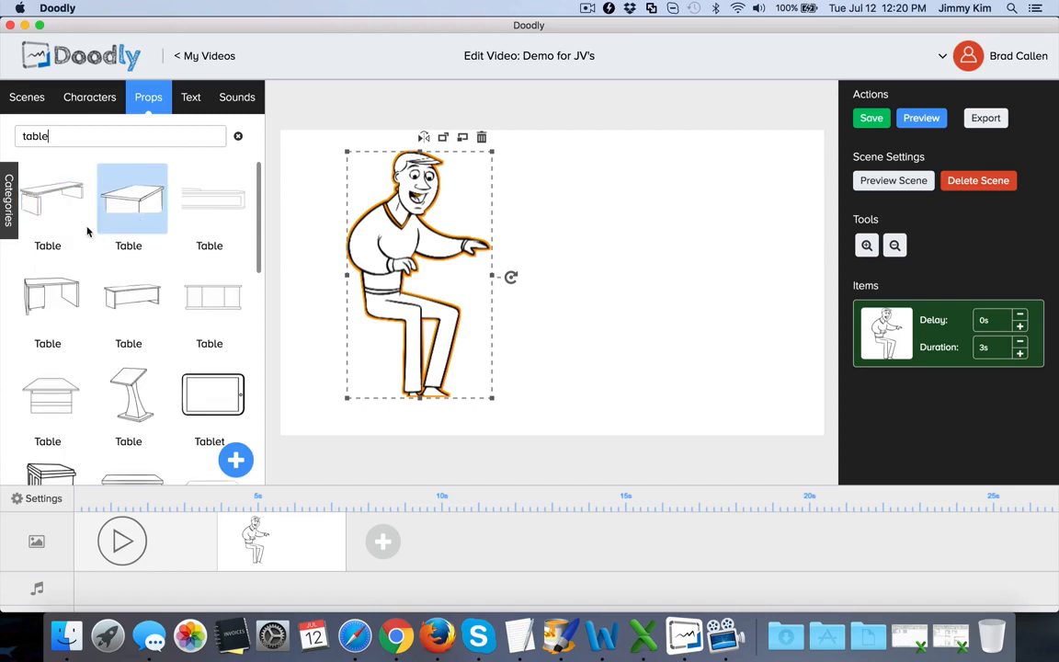
click(62, 211)
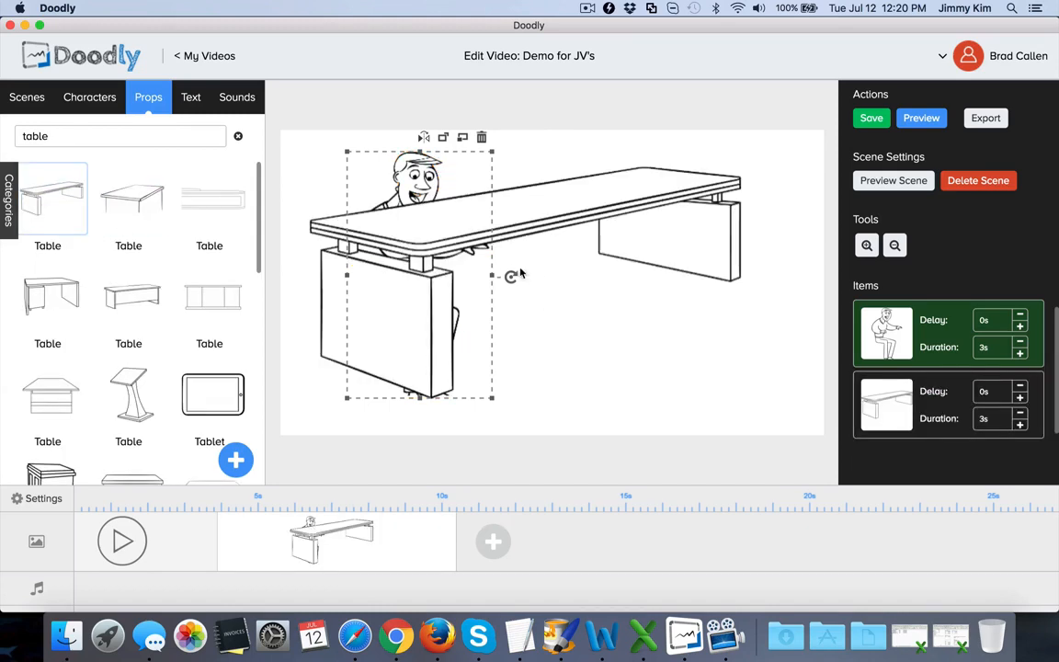
drag(486, 234, 529, 259)
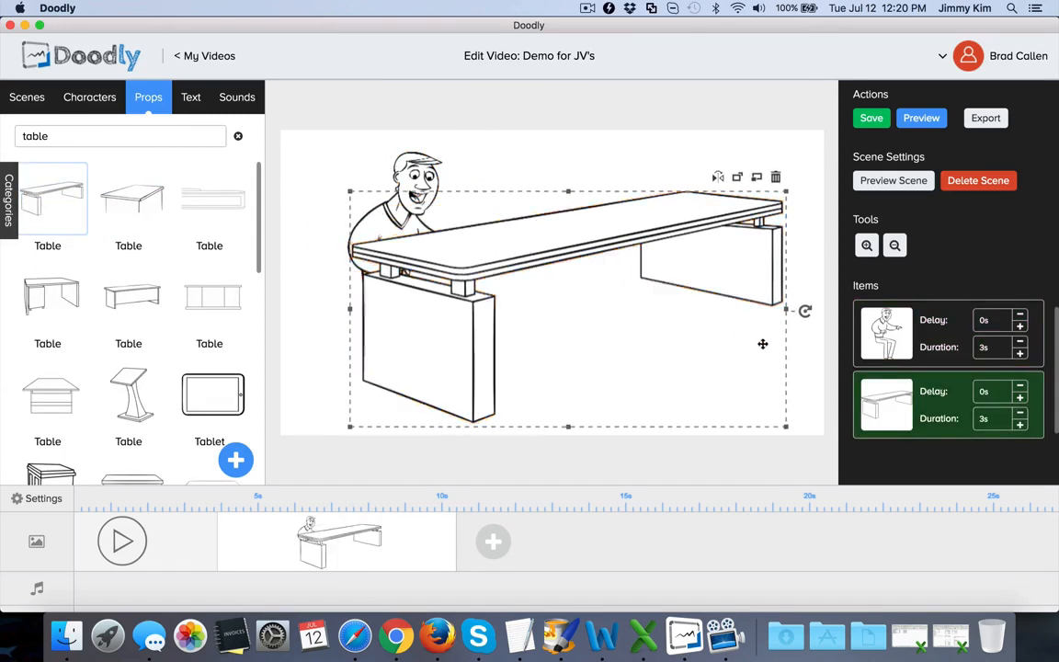
drag(787, 427, 677, 368)
drag(547, 285, 473, 319)
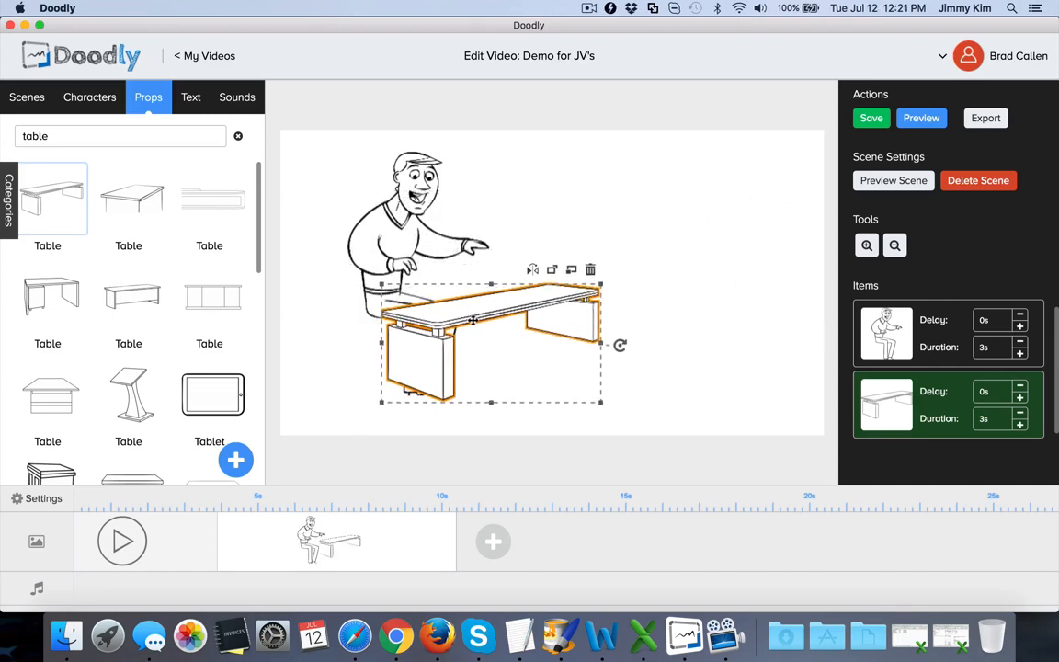
Search the props for "keyboard", add the angled Keyboard, and shrink it to fit on the tabletop in front of Steve
double_click(131, 136)
text(keyboard)
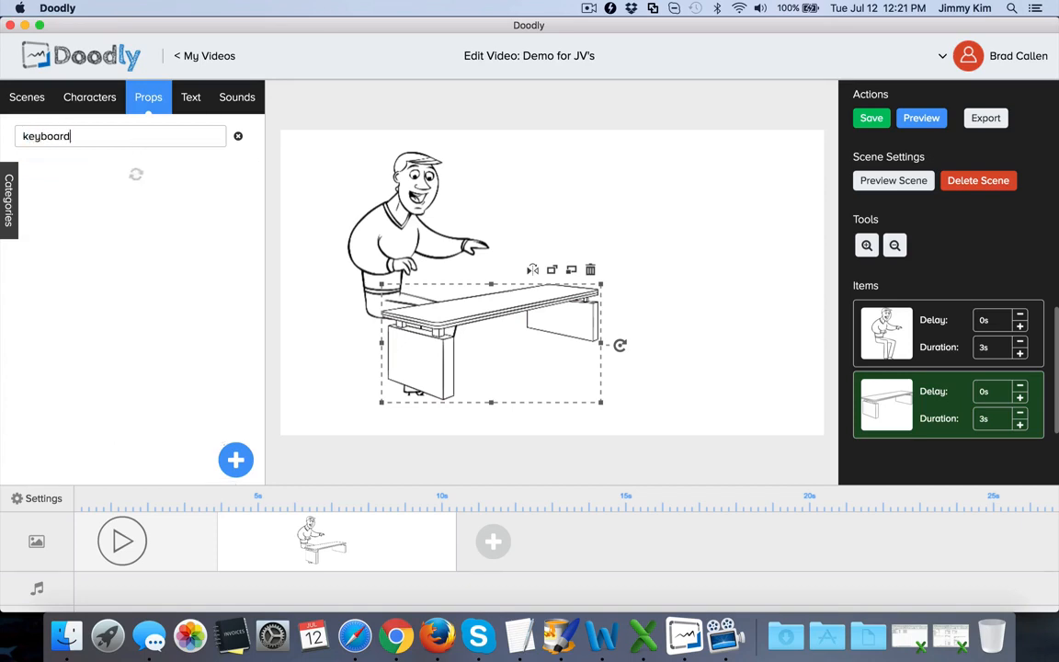
click(77, 200)
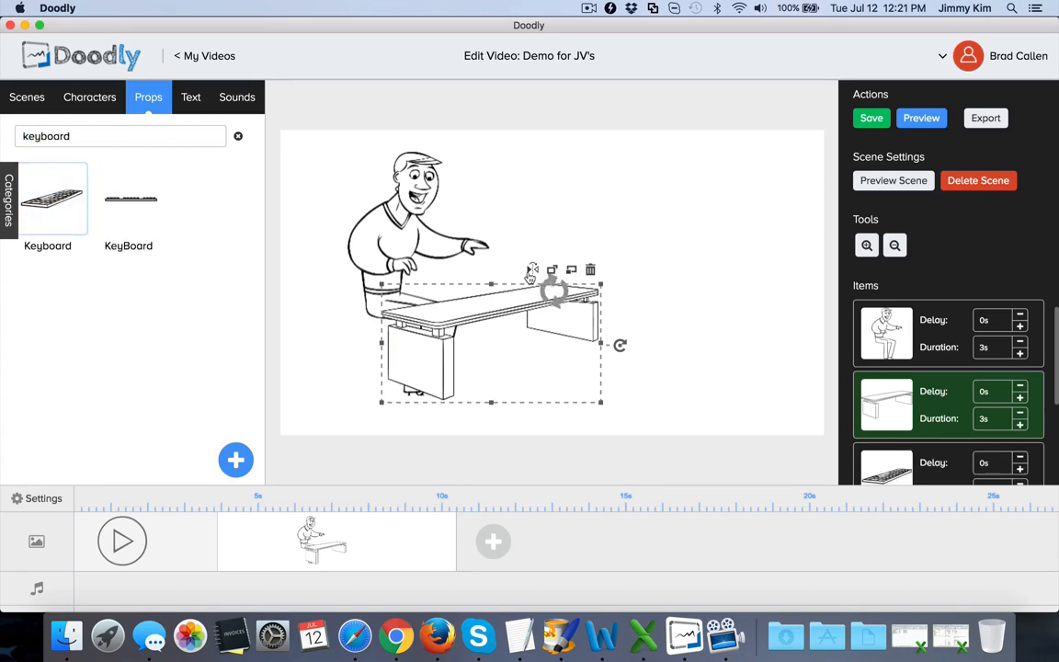
click(638, 272)
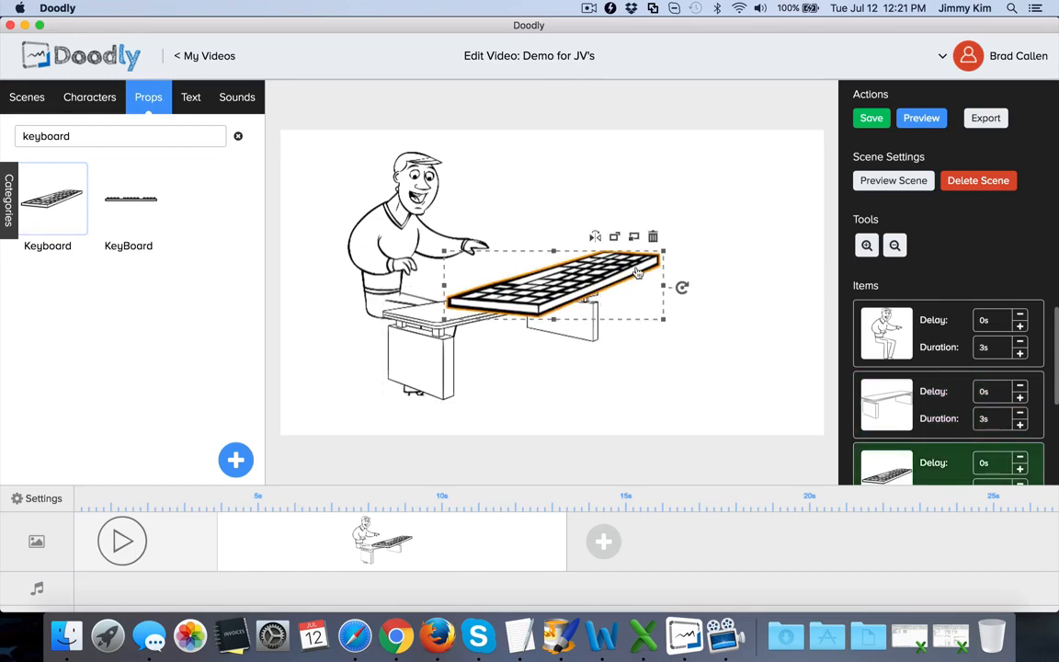
drag(664, 253, 538, 283)
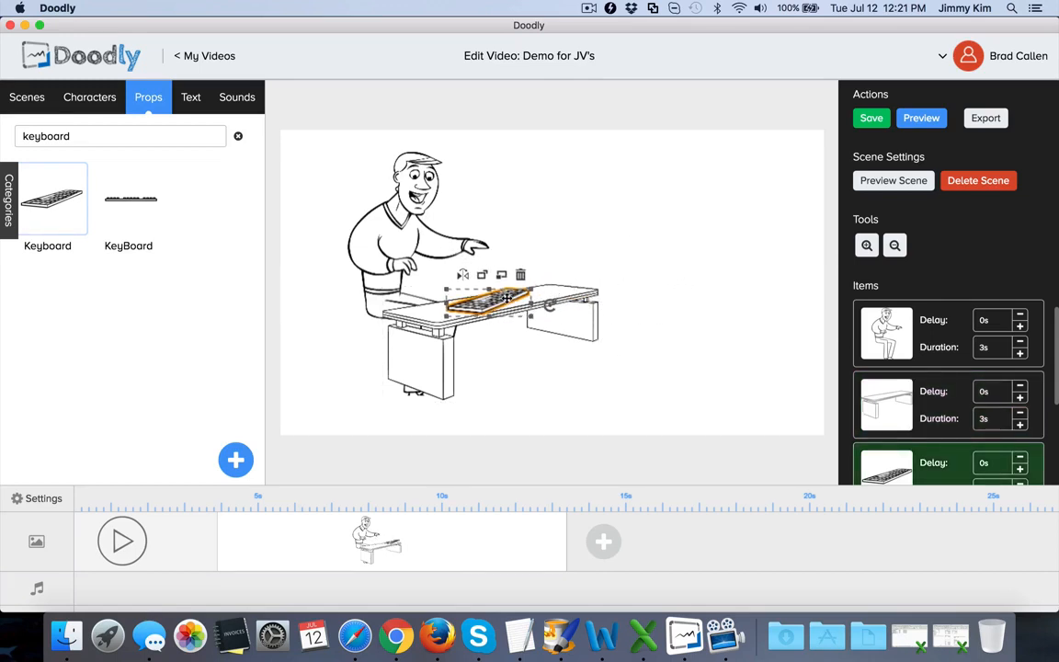
Move the keyboard up beneath Steve's hands and enlarge the table to about one and a half times so its top lies under the keyboard
click(654, 278)
click(503, 303)
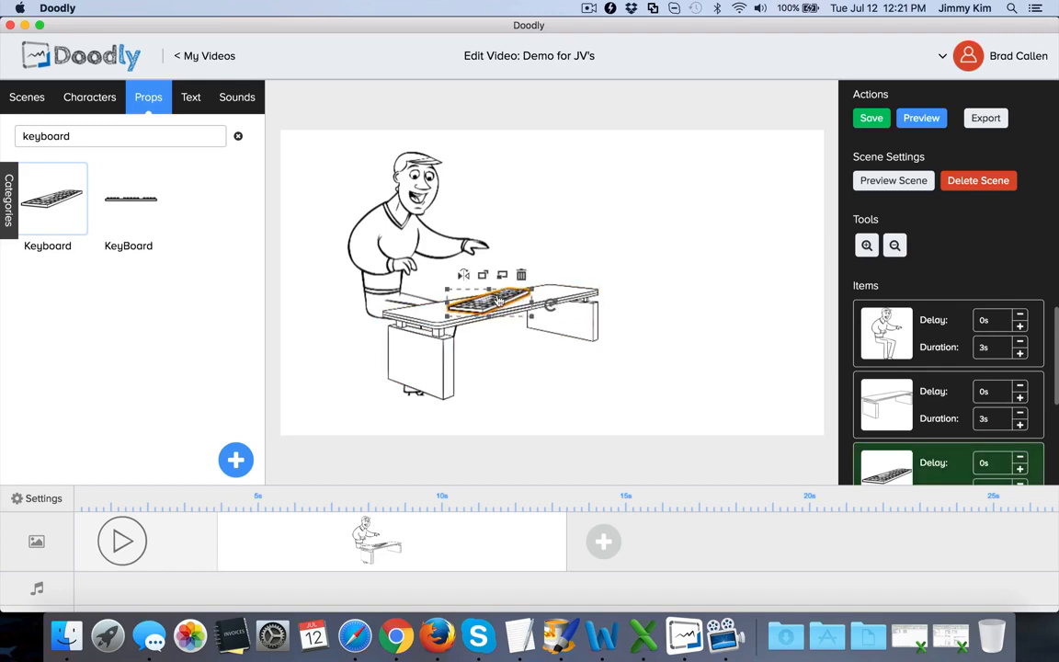
drag(503, 303, 472, 281)
click(489, 297)
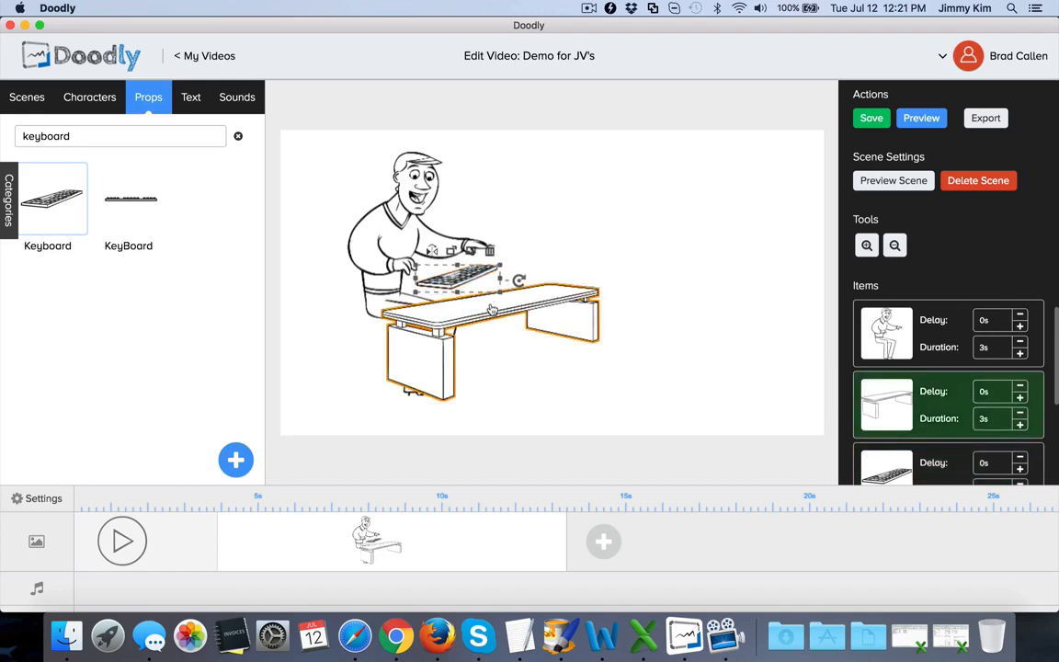
drag(599, 284, 646, 257)
click(783, 203)
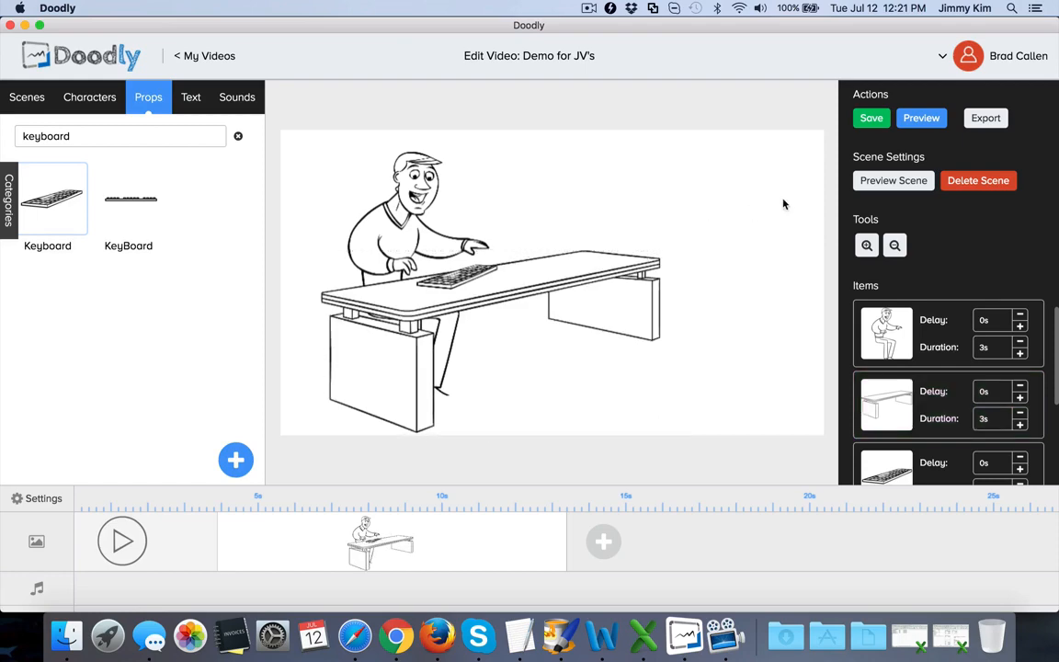
Preview the desk scene, close the preview, and extend the scene on the timeline so each item's duration is 4.43 s
click(888, 181)
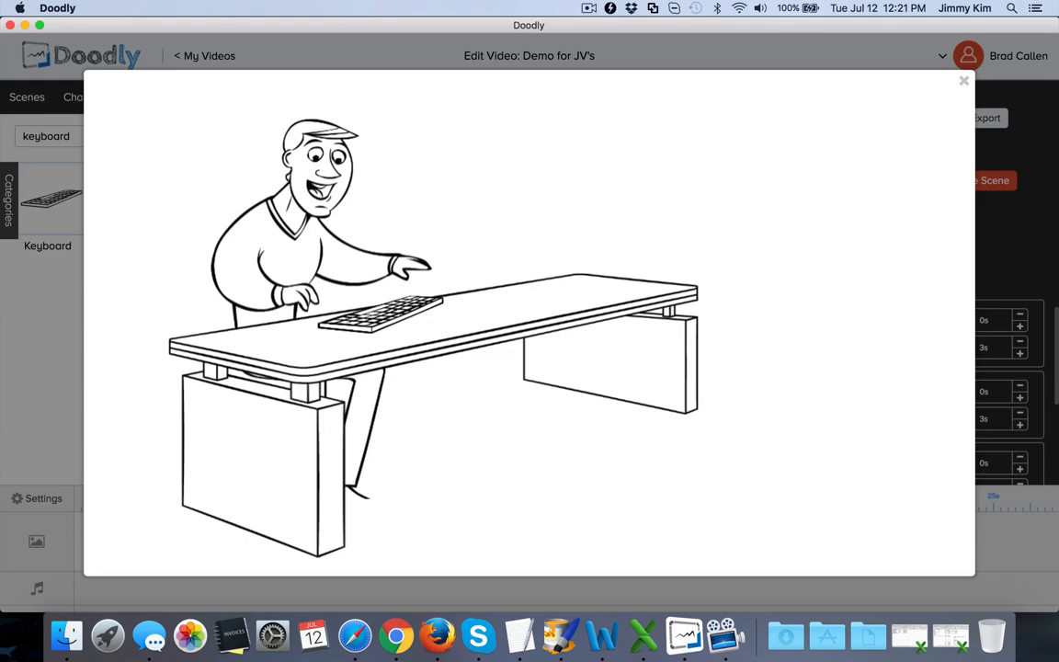
click(963, 81)
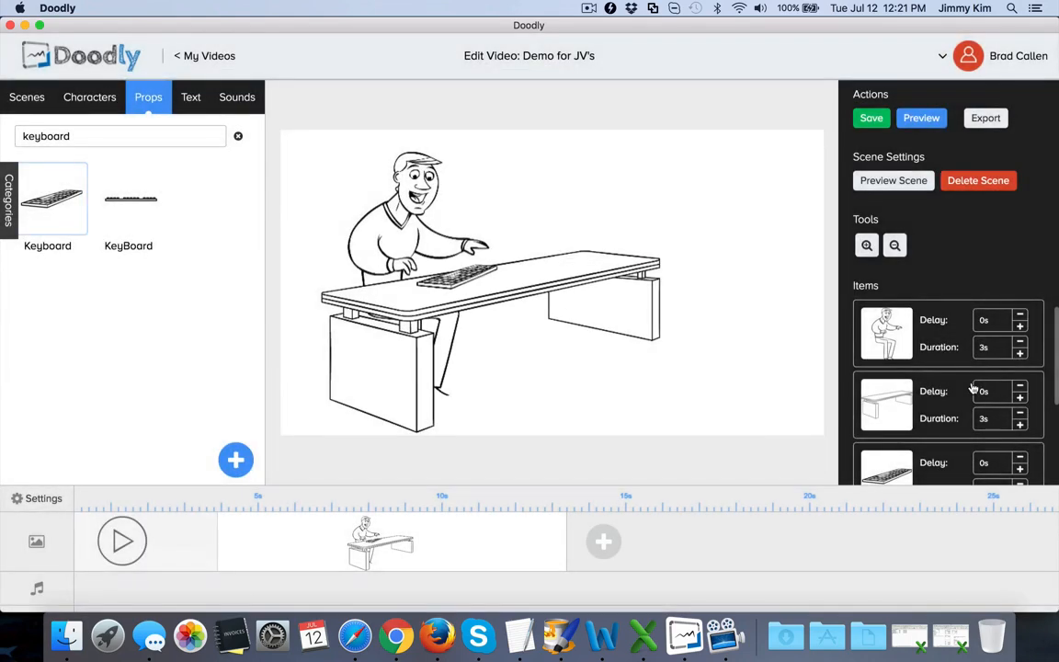
scroll(919, 390, down, 2)
scroll(974, 376, up, 3)
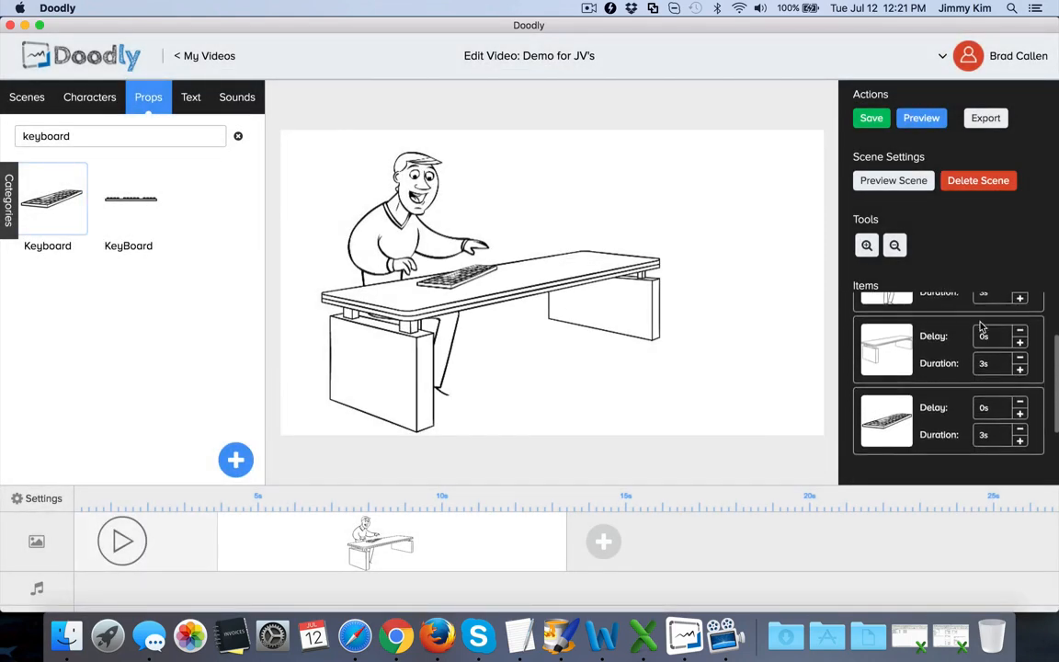
scroll(969, 349, down, 2)
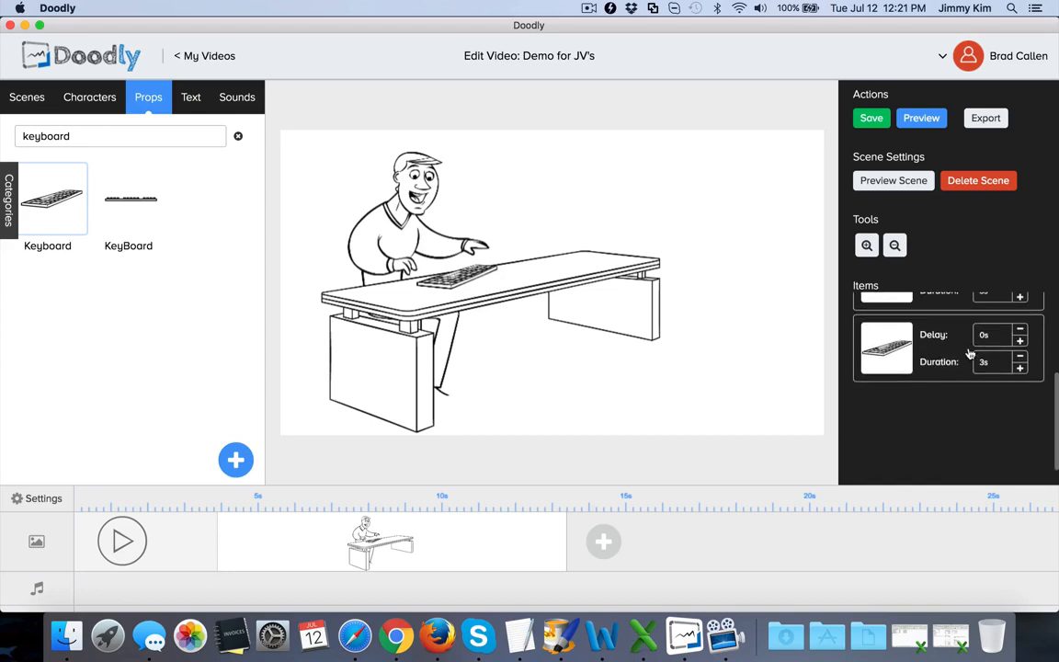
scroll(968, 349, up, 2)
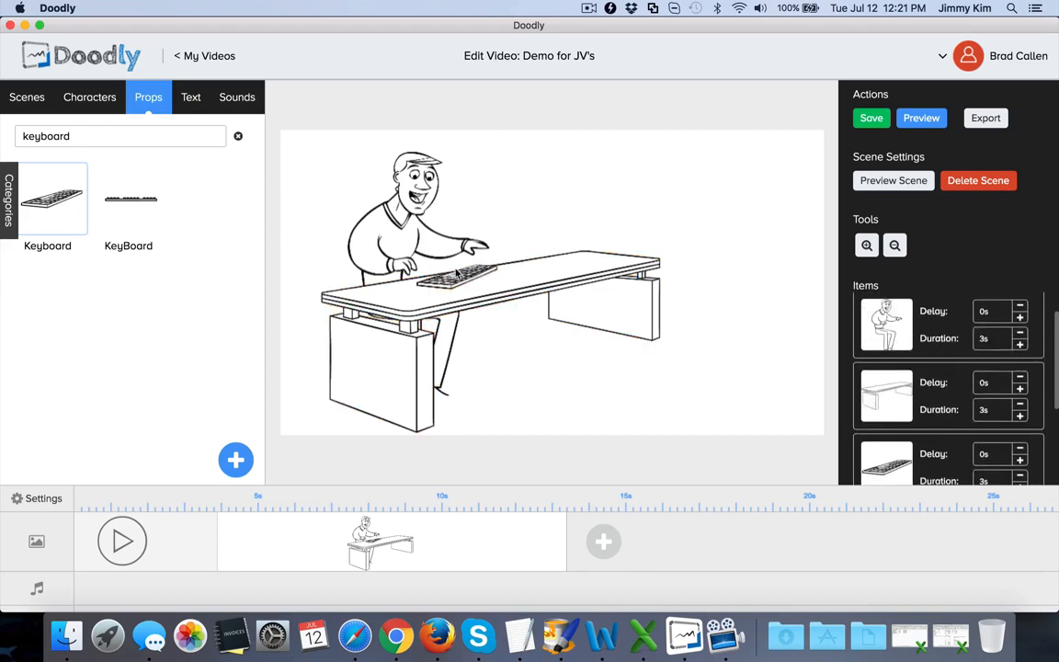
click(614, 311)
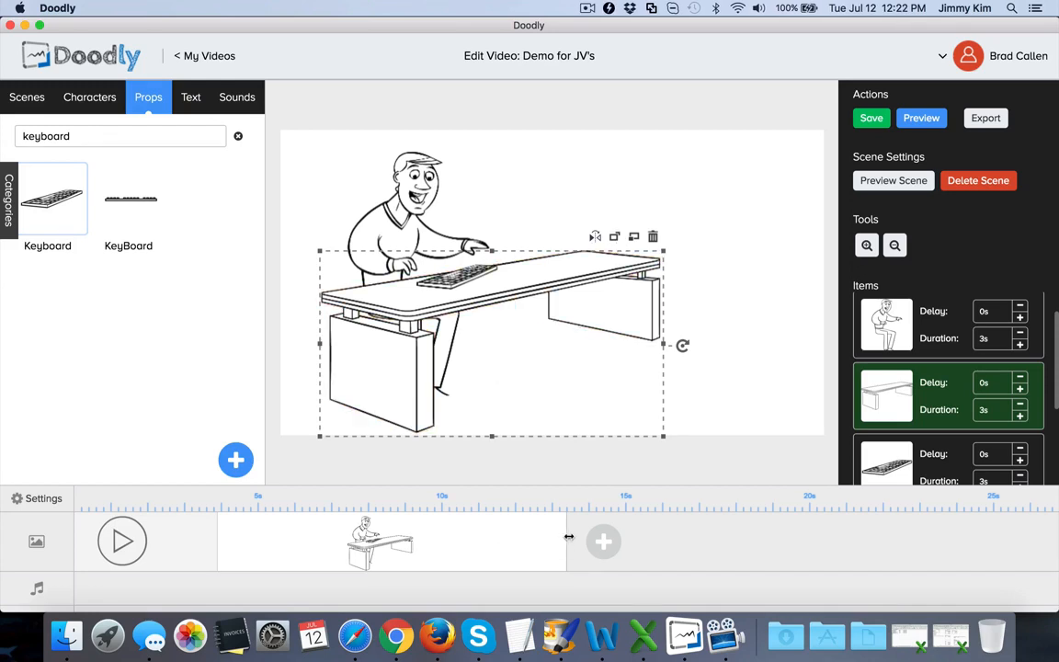
drag(569, 537, 726, 540)
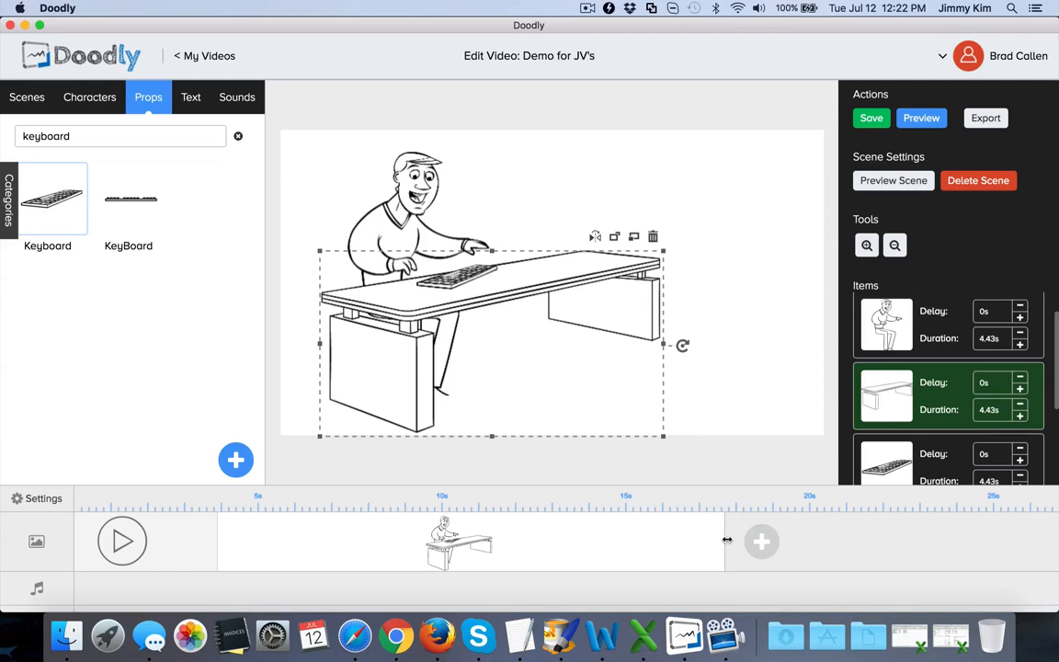
Add a third scene and place a text item in the bold handwritten style at the centre of its canvas
click(186, 95)
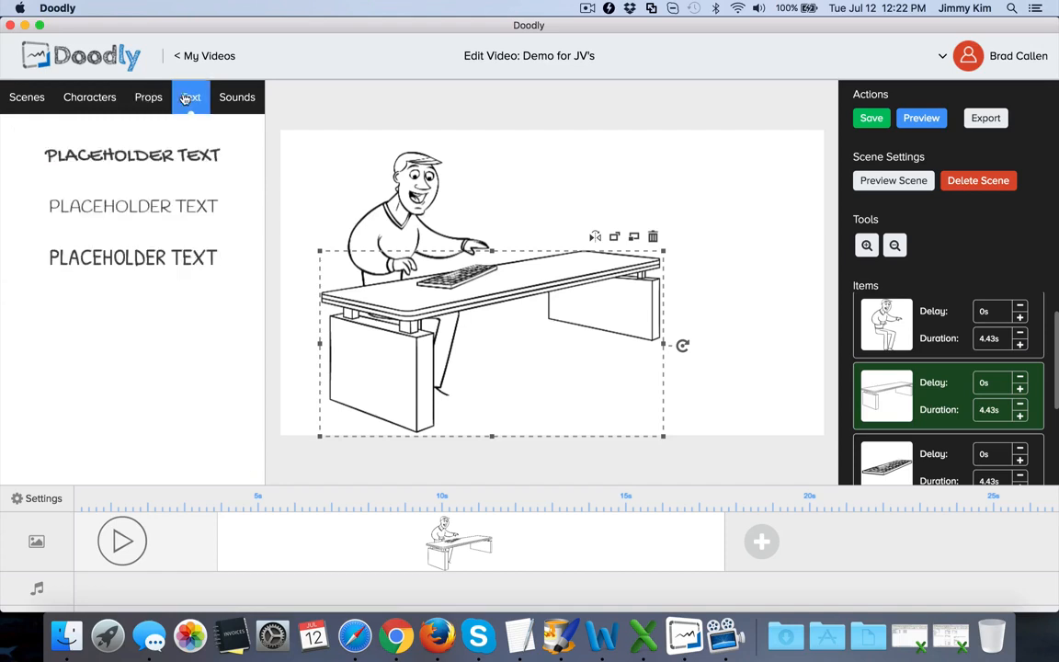
click(761, 541)
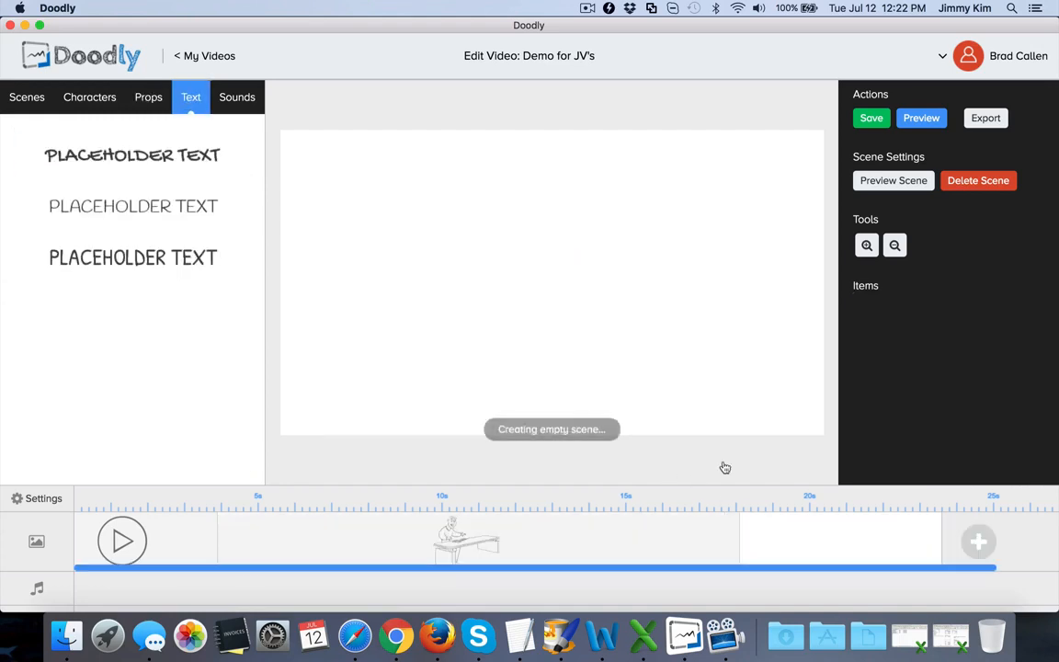
click(184, 158)
click(569, 300)
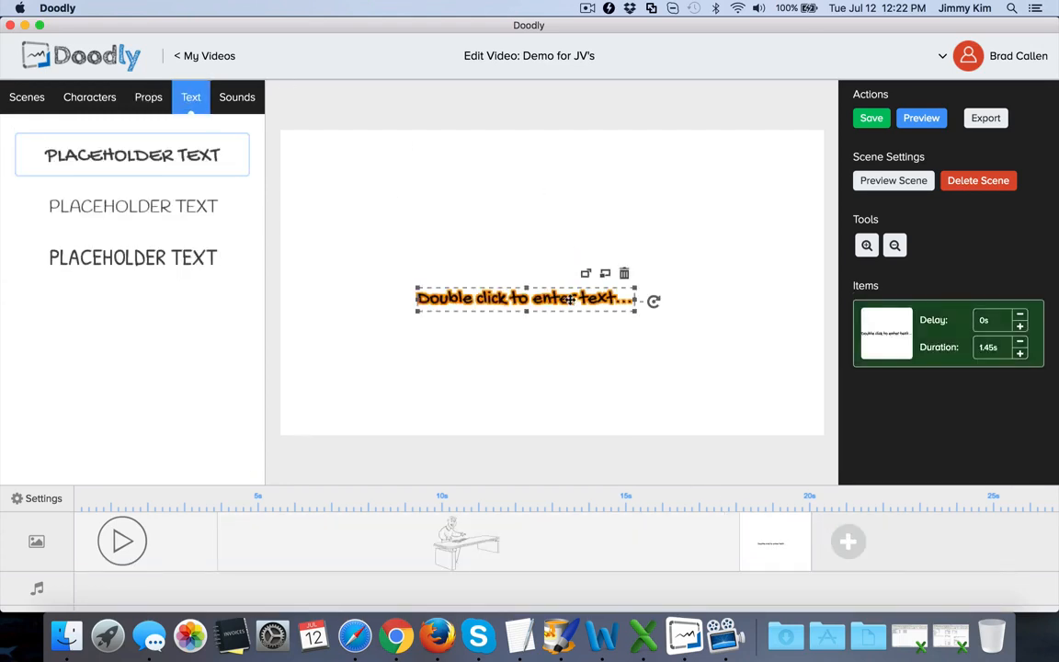
Replace the placeholder text with a "Hey it's" greeting that ends in the presenter's first name and an exclamation mark
double_click(570, 300)
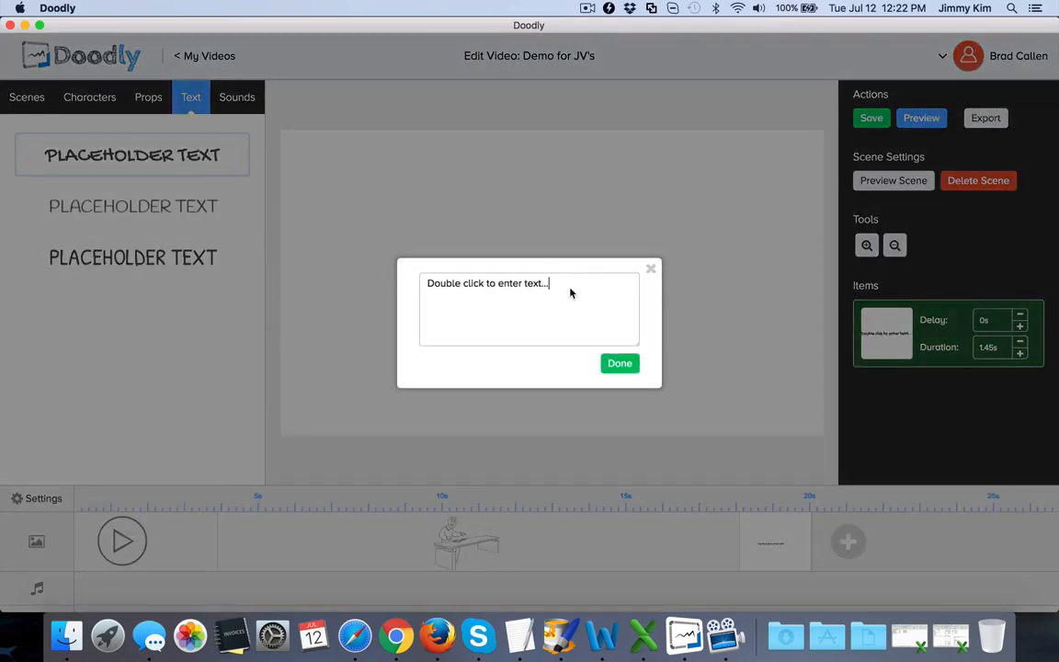
drag(570, 293, 347, 291)
text(Hey its)
key(BackSpace)
text('s Jim)
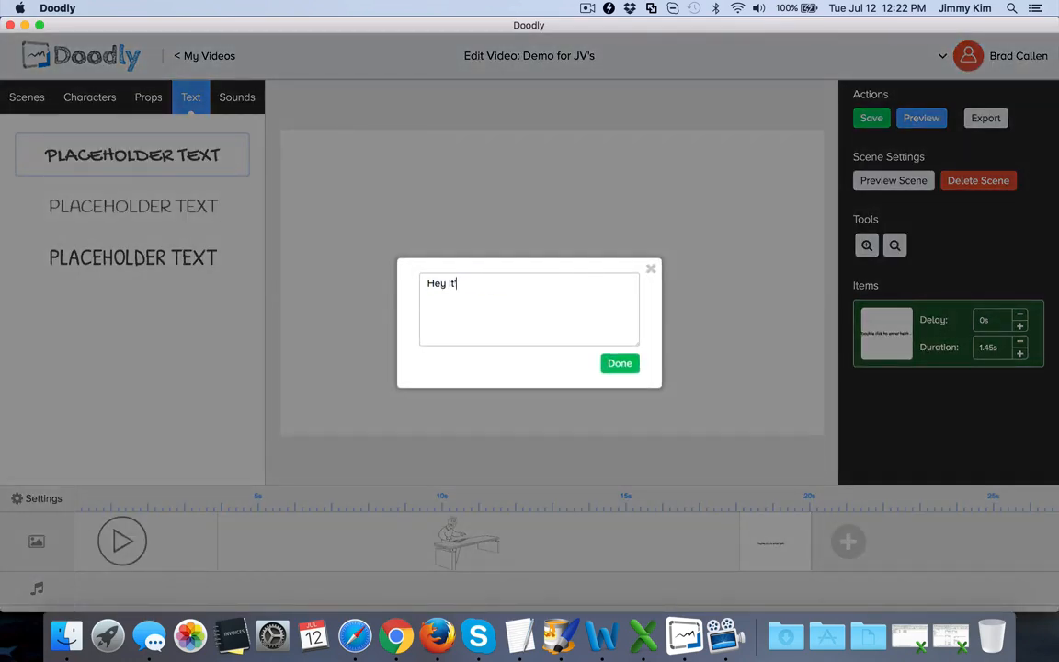
text(my!)
click(608, 362)
Enlarge the greeting text to nearly the full canvas width and move it into the upper half of the canvas
click(577, 305)
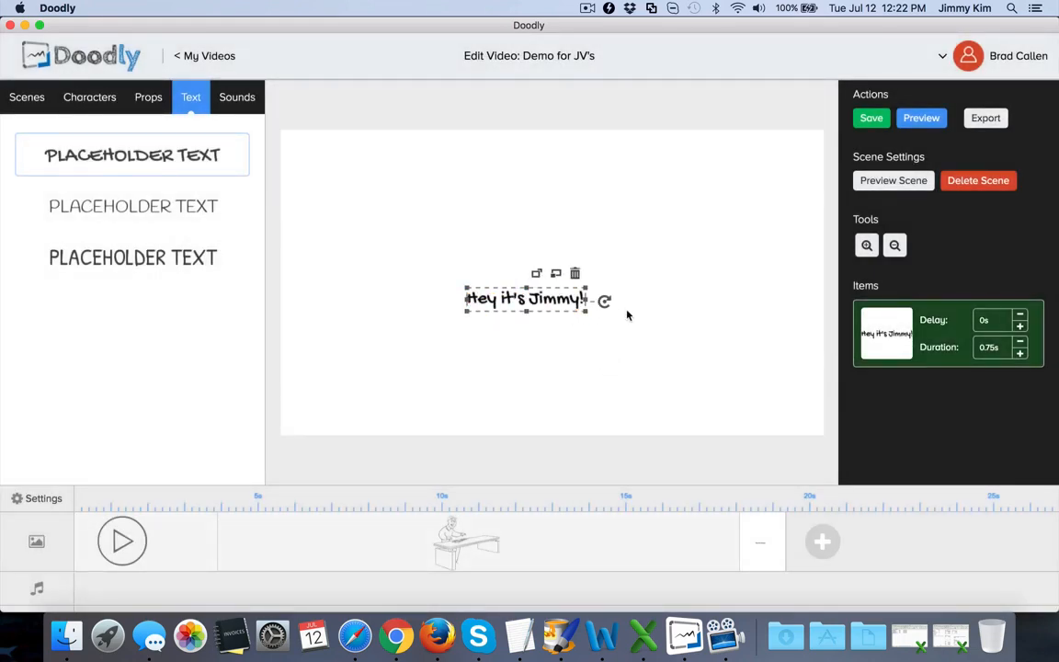
drag(585, 315, 677, 355)
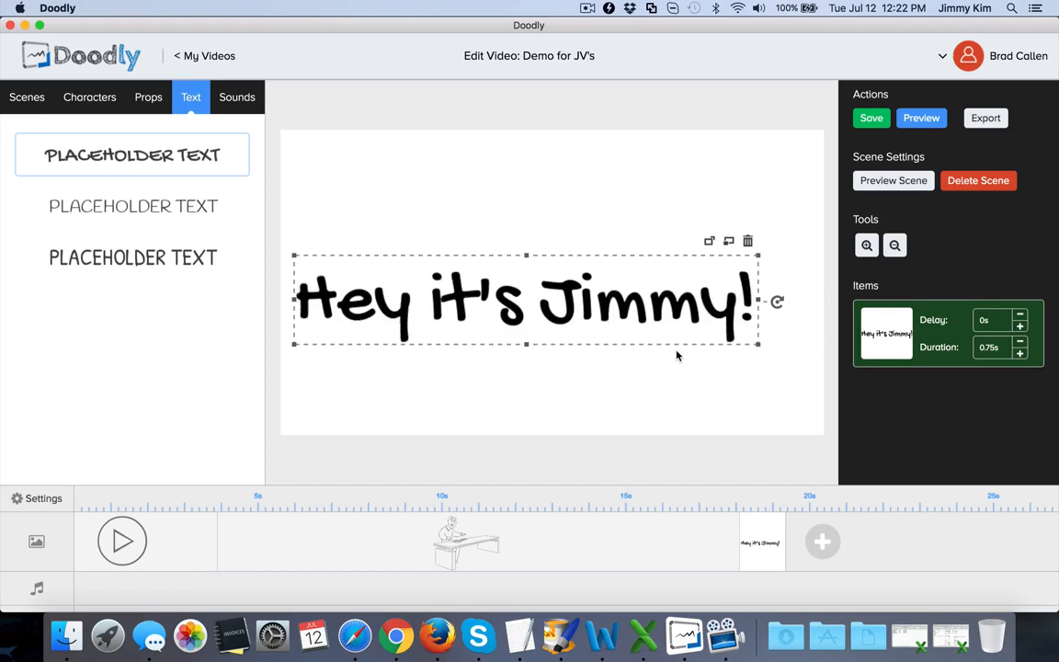
drag(633, 307, 659, 244)
click(620, 371)
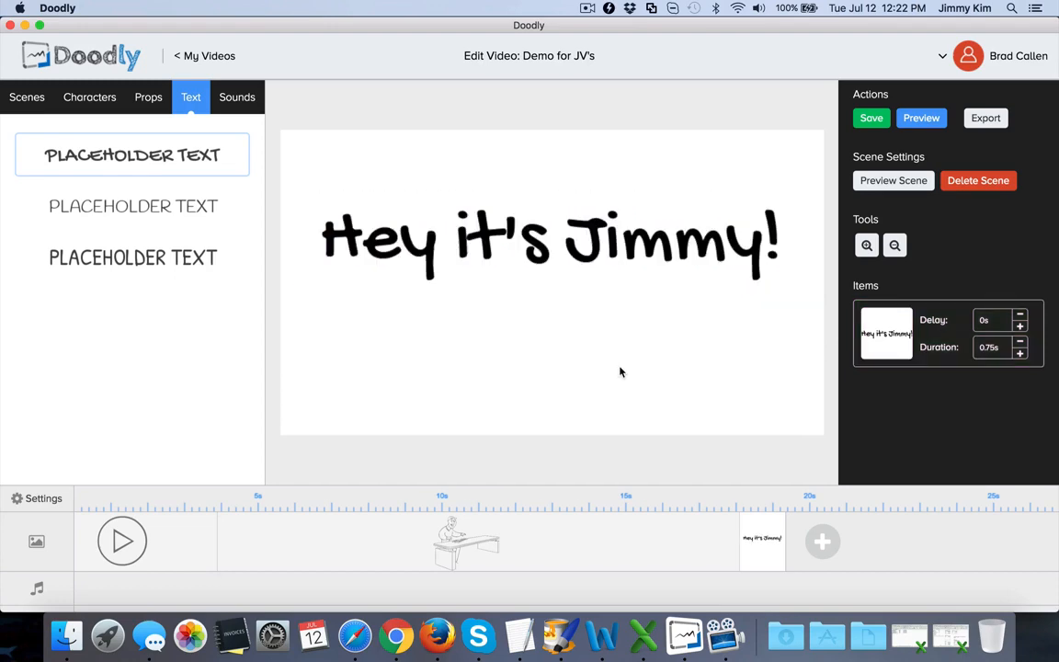
Preview the greeting scene, extend it on the timeline so the text's duration is 7.13 s, and preview it again
click(894, 180)
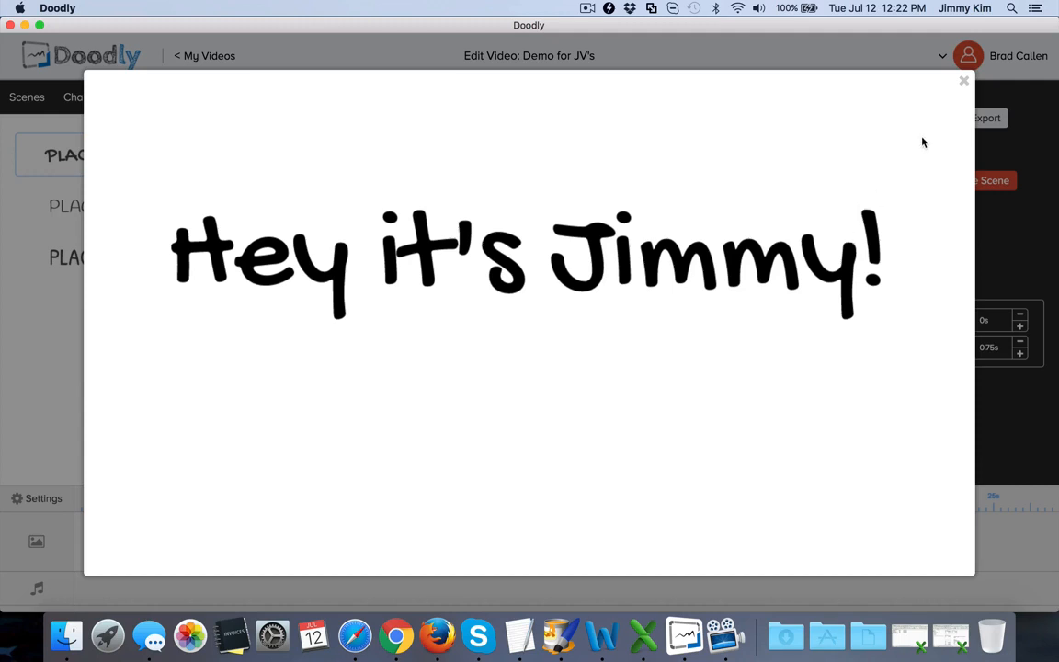
click(963, 81)
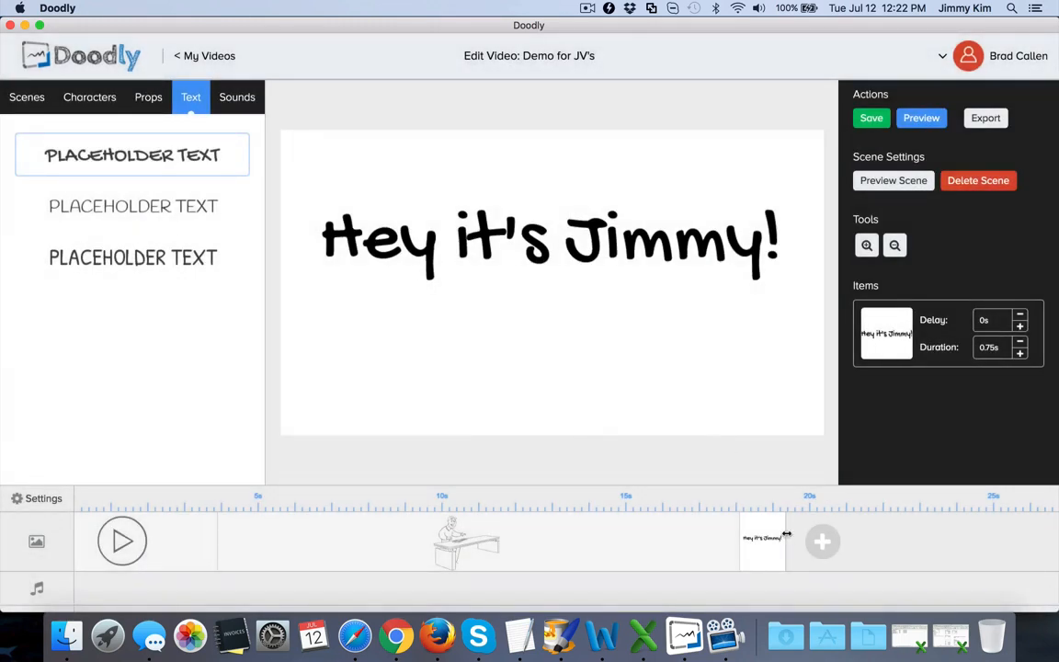
drag(786, 533, 937, 535)
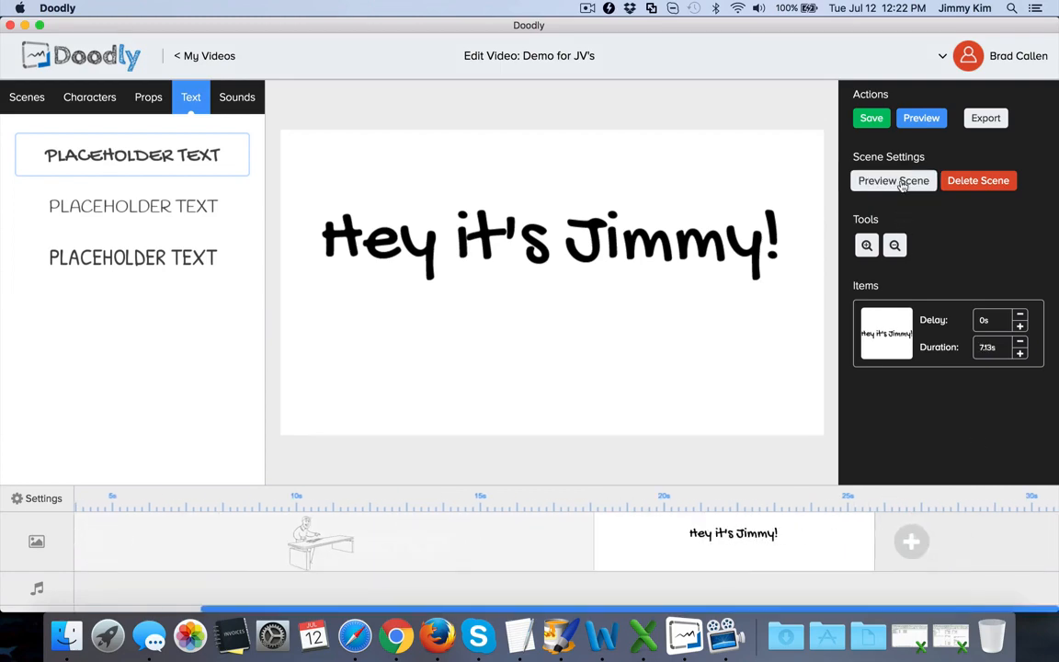
click(893, 181)
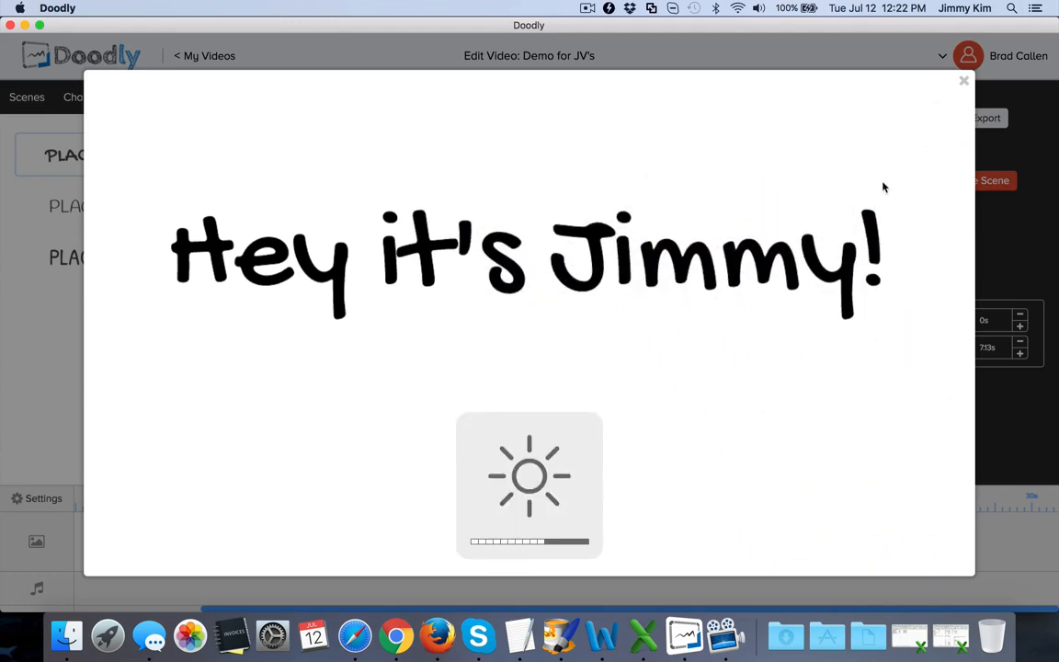
click(963, 81)
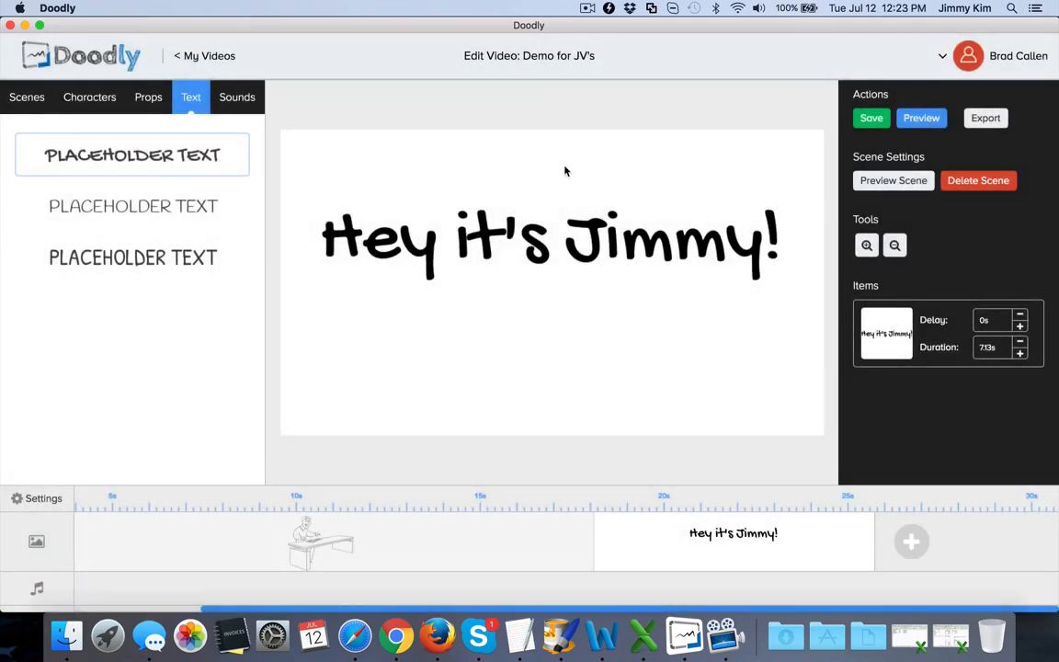
Browse the sound library, then open the form for adding a new sound and close it without choosing a file
click(247, 95)
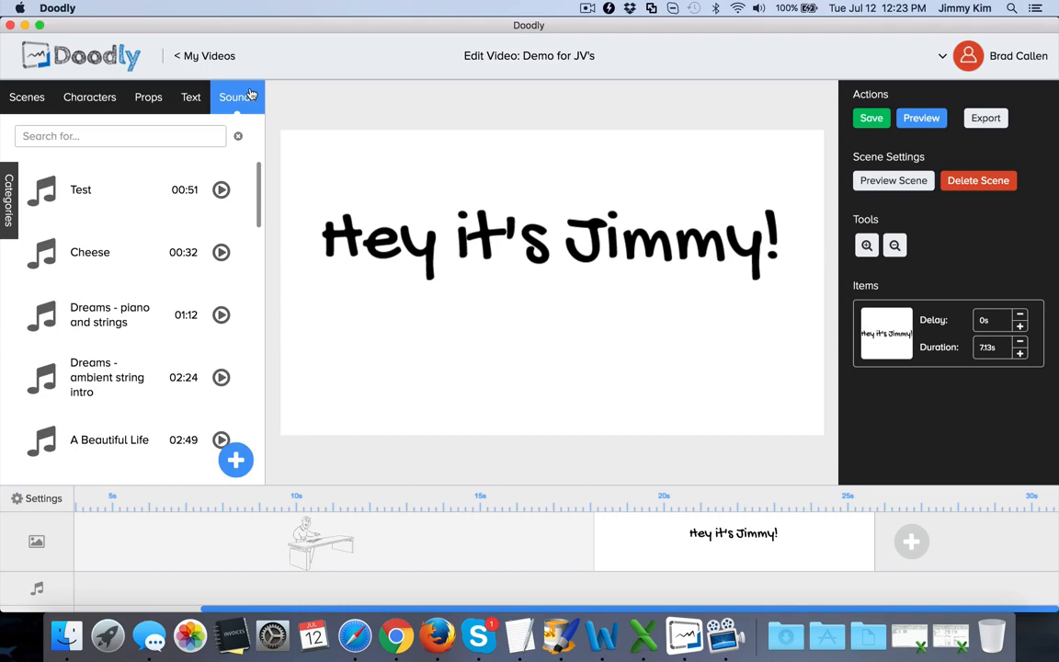
scroll(199, 276, down, 10)
scroll(199, 277, up, 10)
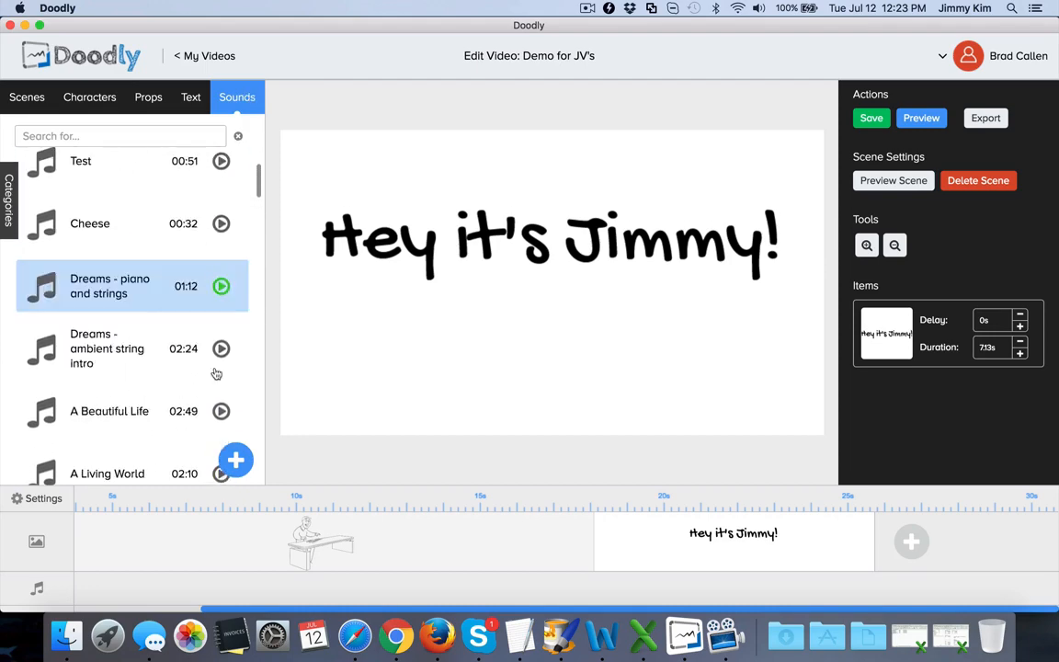
click(235, 460)
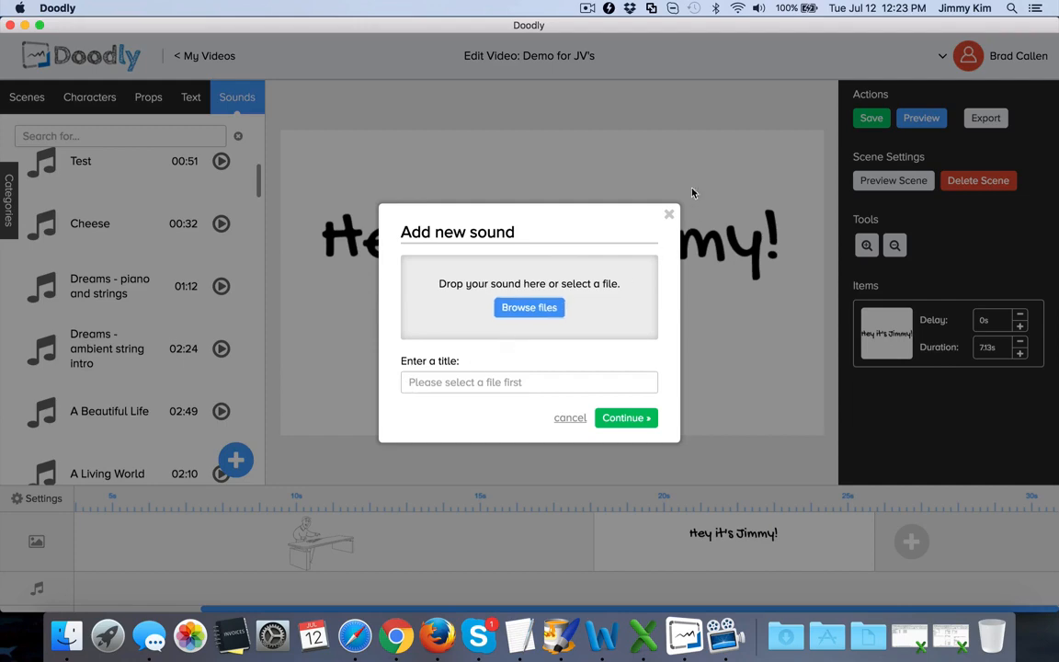
click(669, 214)
Look at the form for adding a new prop, close it, and clear the "keyboard" search to list all props
click(187, 99)
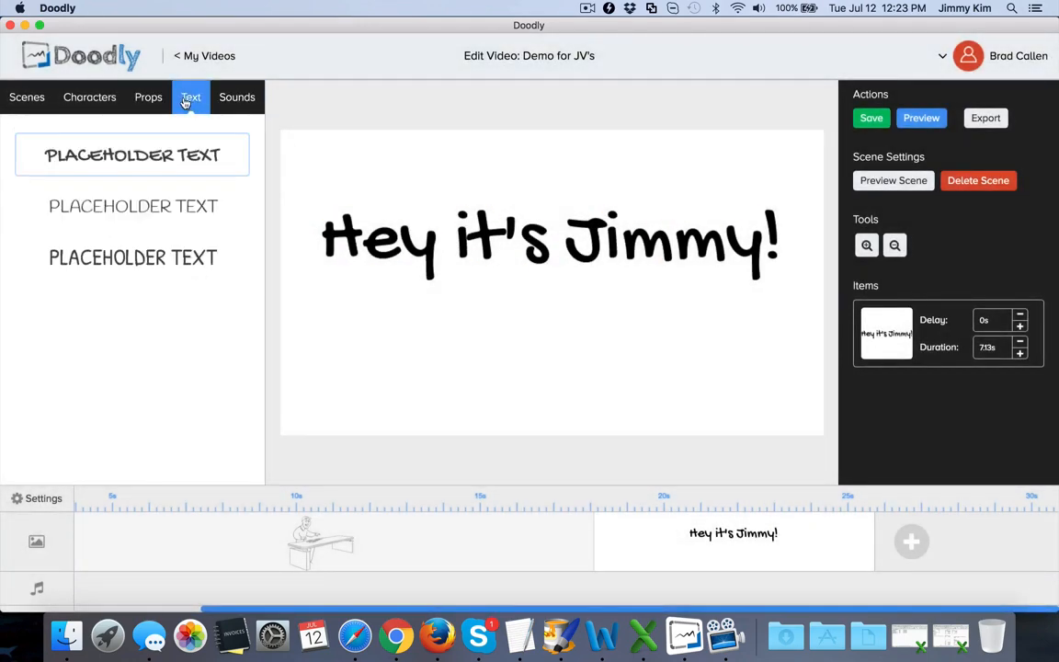
click(148, 98)
click(235, 459)
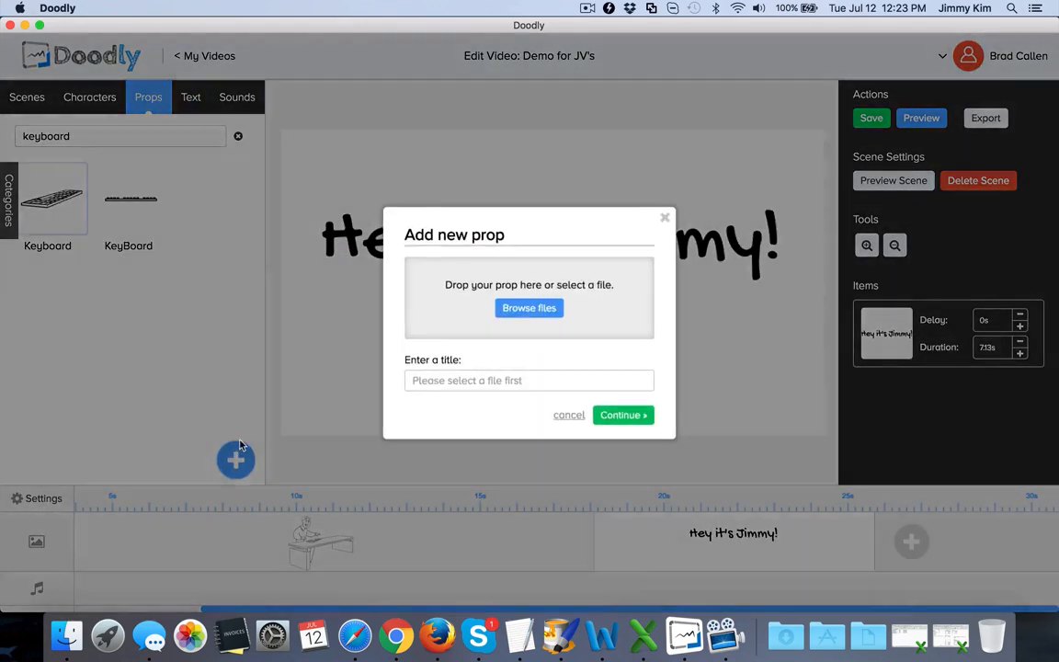
click(669, 215)
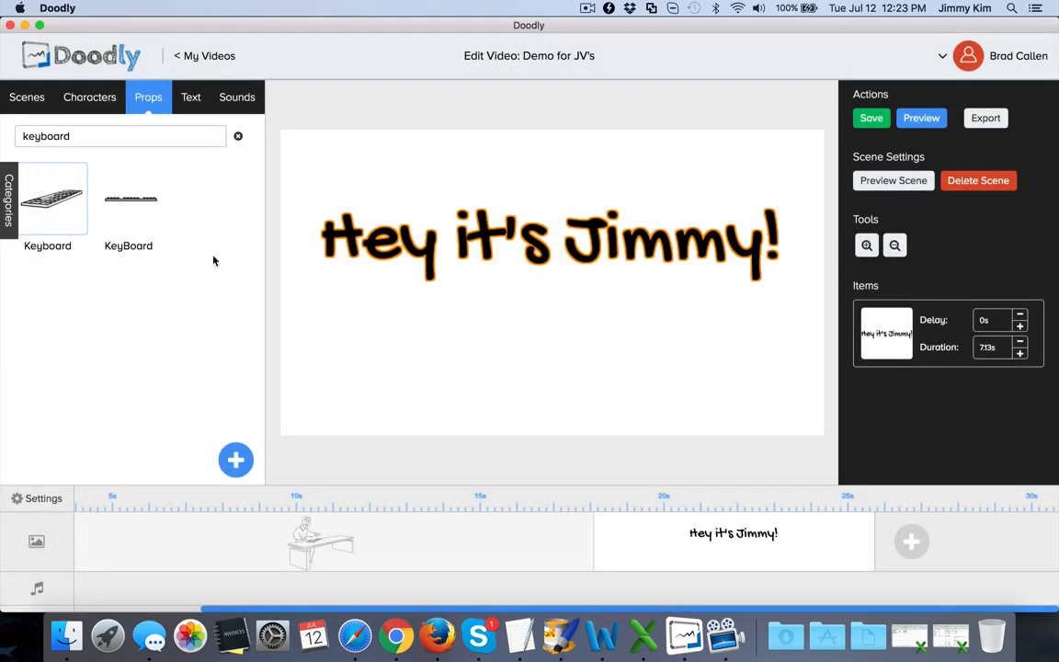
double_click(166, 138)
key(BackSpace)
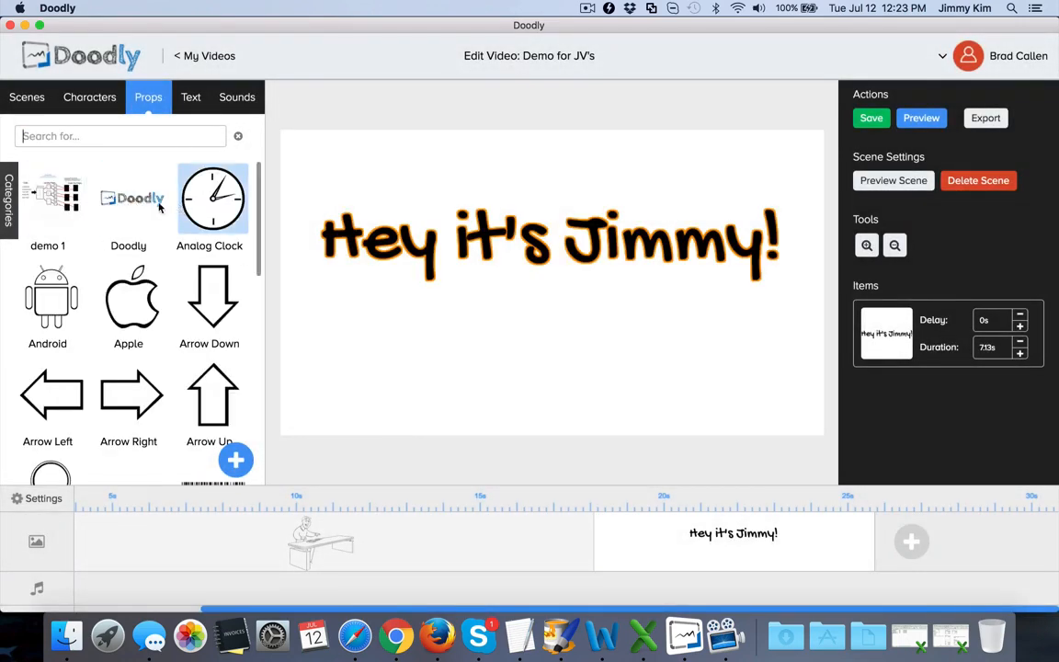
Look through the custom images at the start of the character library and return to the sound library
click(92, 99)
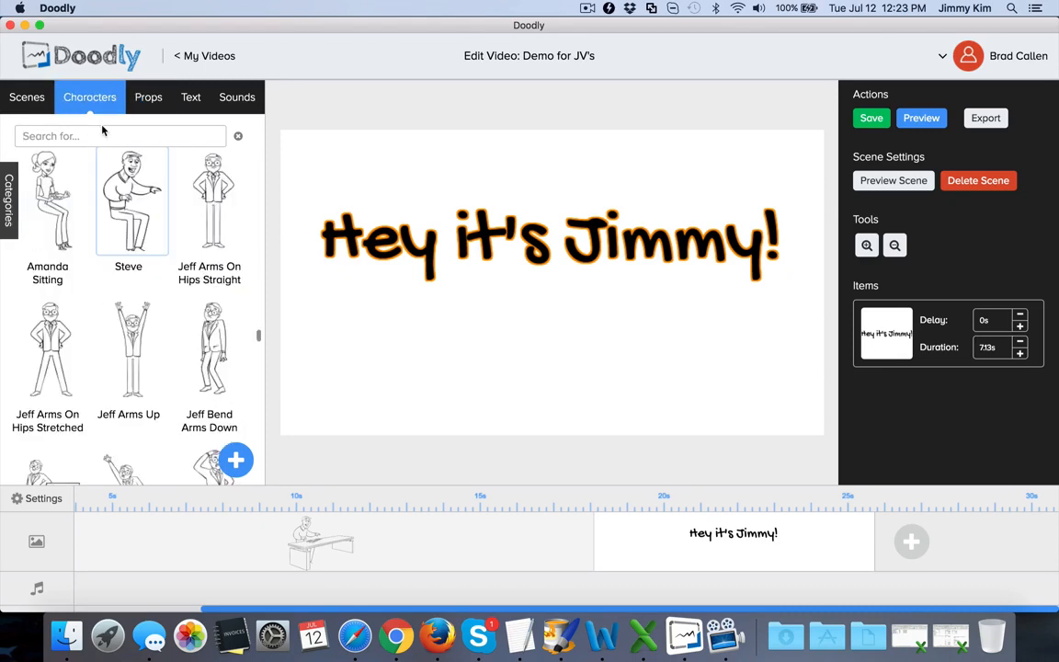
scroll(78, 229, up, 10)
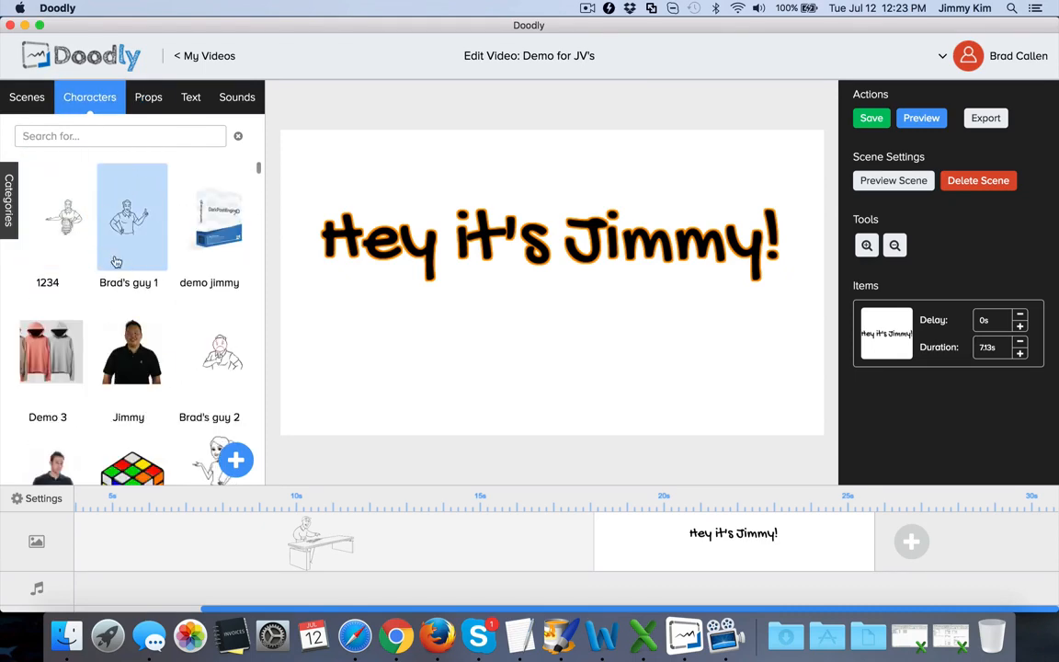
scroll(129, 322, down, 3)
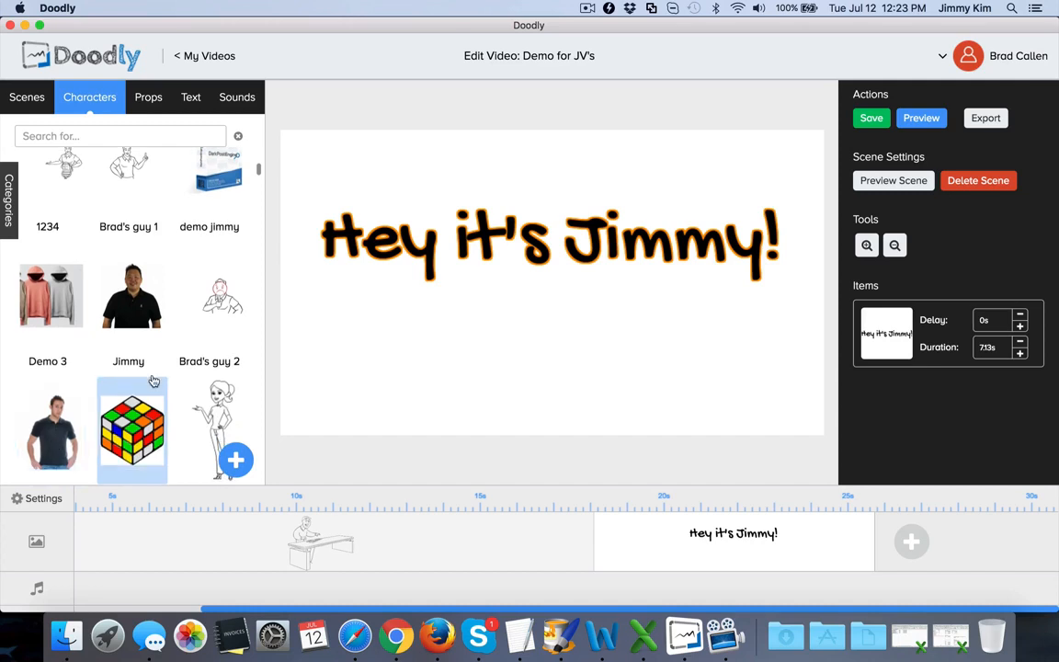
scroll(133, 303, up, 3)
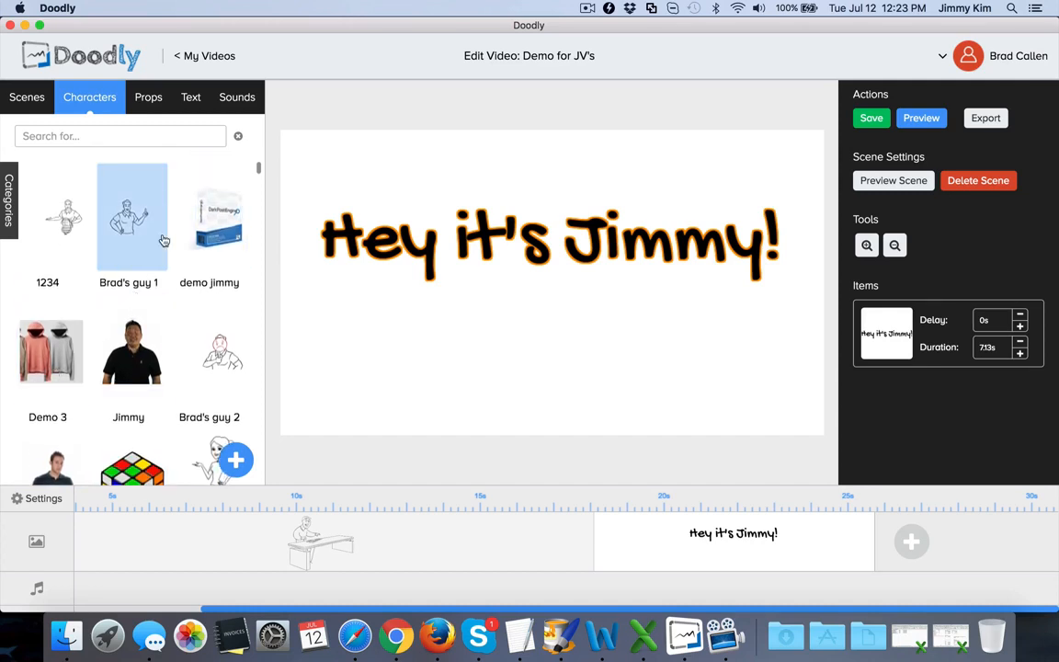
click(238, 97)
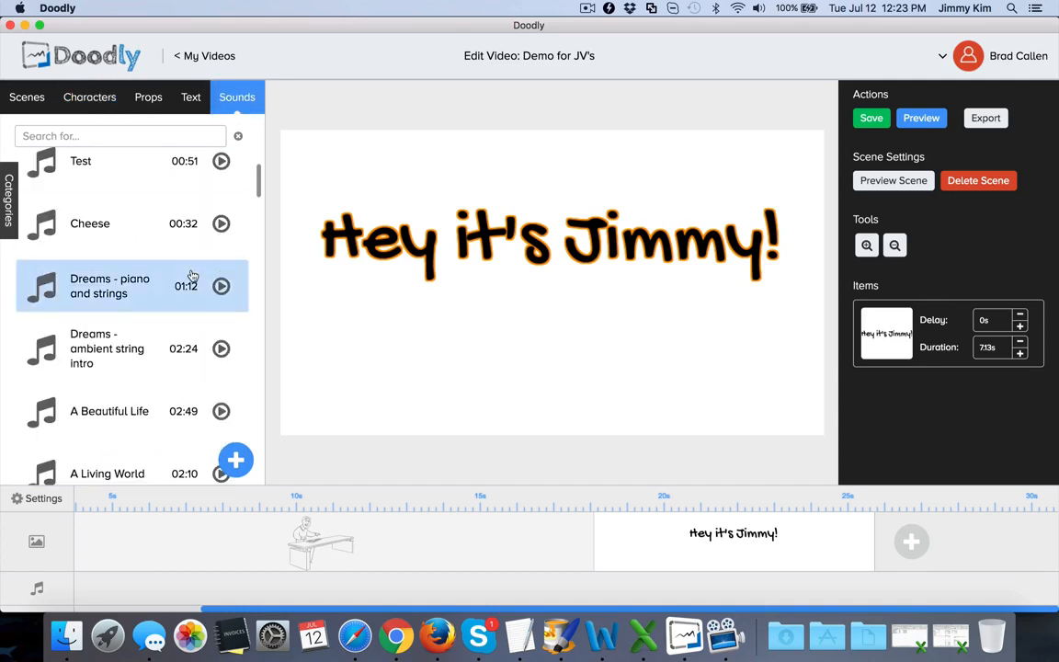
Add the "Last Man Standing" track to the video's audio timeline and look along its waveform to the end
scroll(191, 275, up, 1)
scroll(211, 342, down, 8)
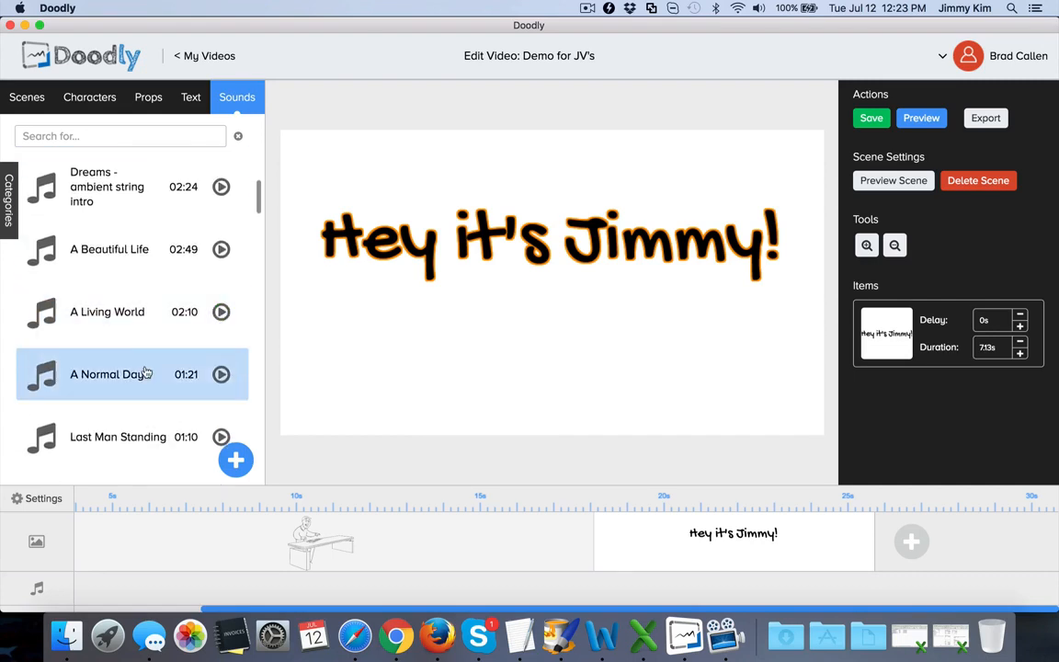
scroll(143, 372, down, 2)
click(138, 395)
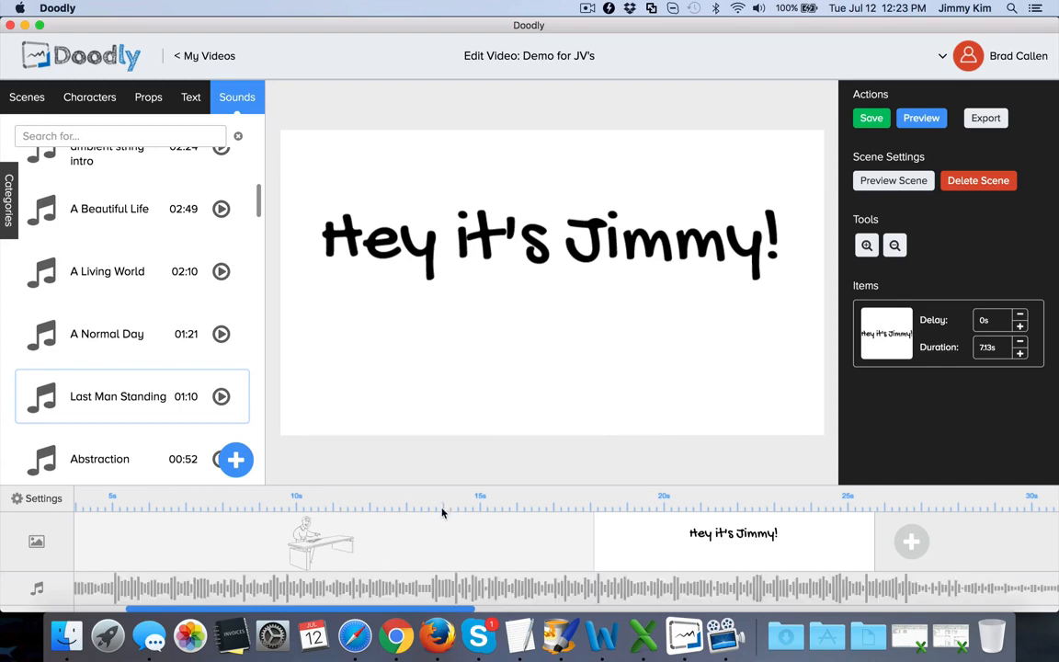
scroll(427, 586, right, 5)
scroll(430, 586, right, 10)
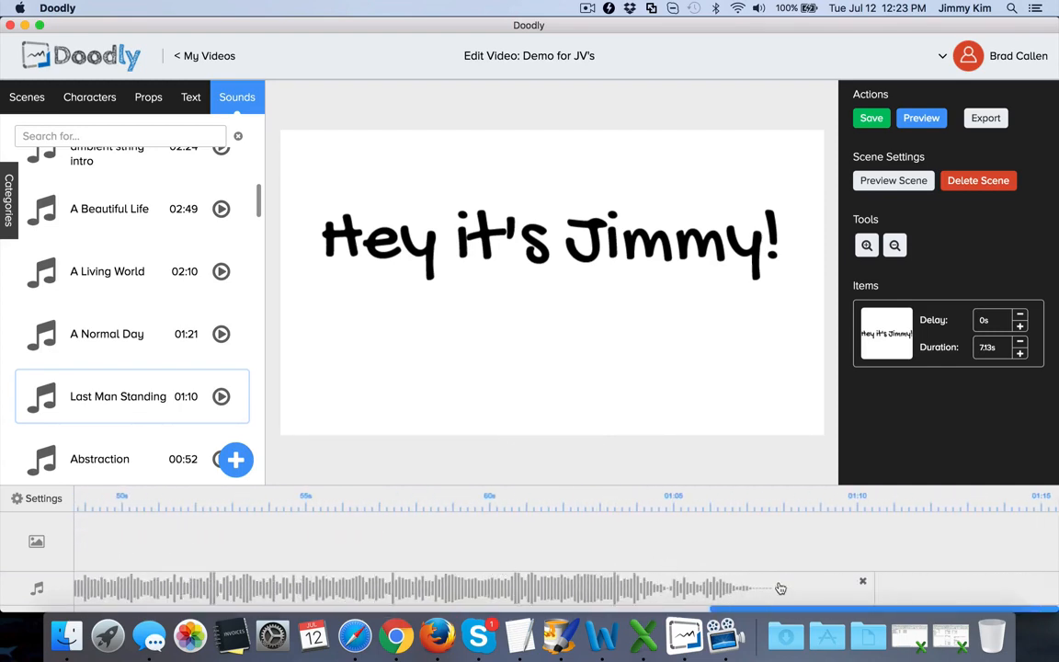
Remove the "Last Man Standing" track from the timeline and return to the start of the video
click(863, 581)
click(481, 342)
scroll(496, 536, left, 3)
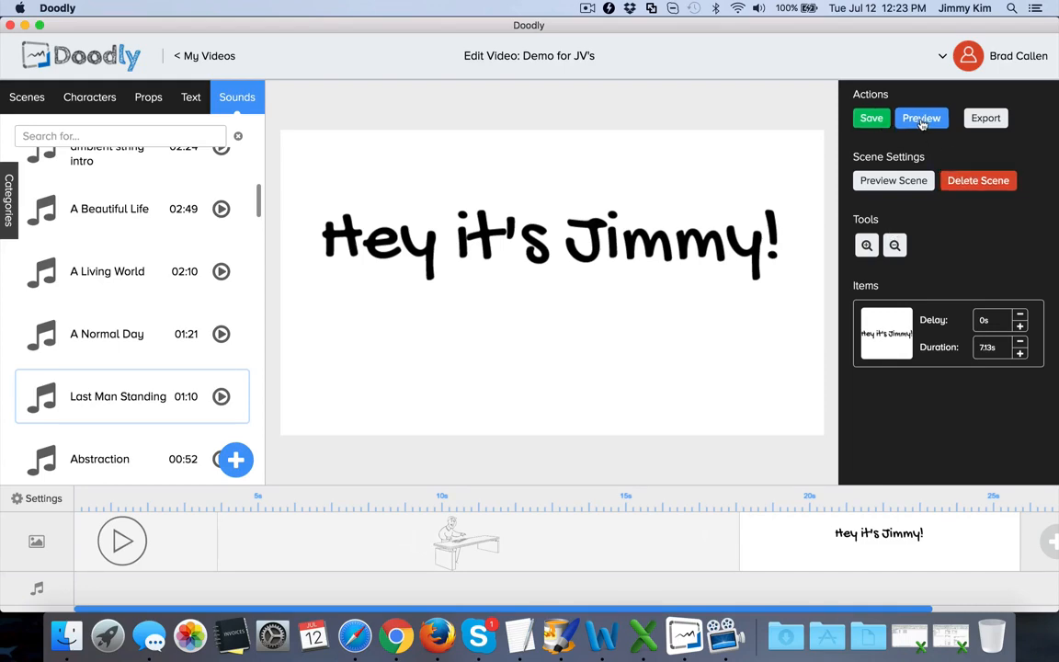
Look through the resolution, FPS and quality options for exporting the video, then cancel the export
click(979, 119)
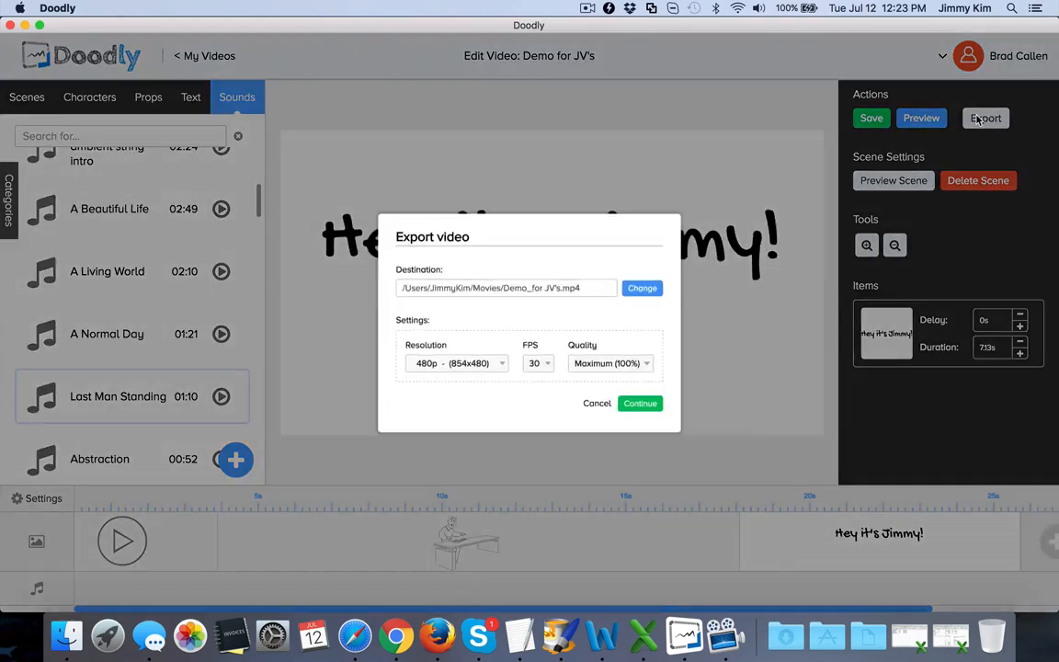
click(488, 374)
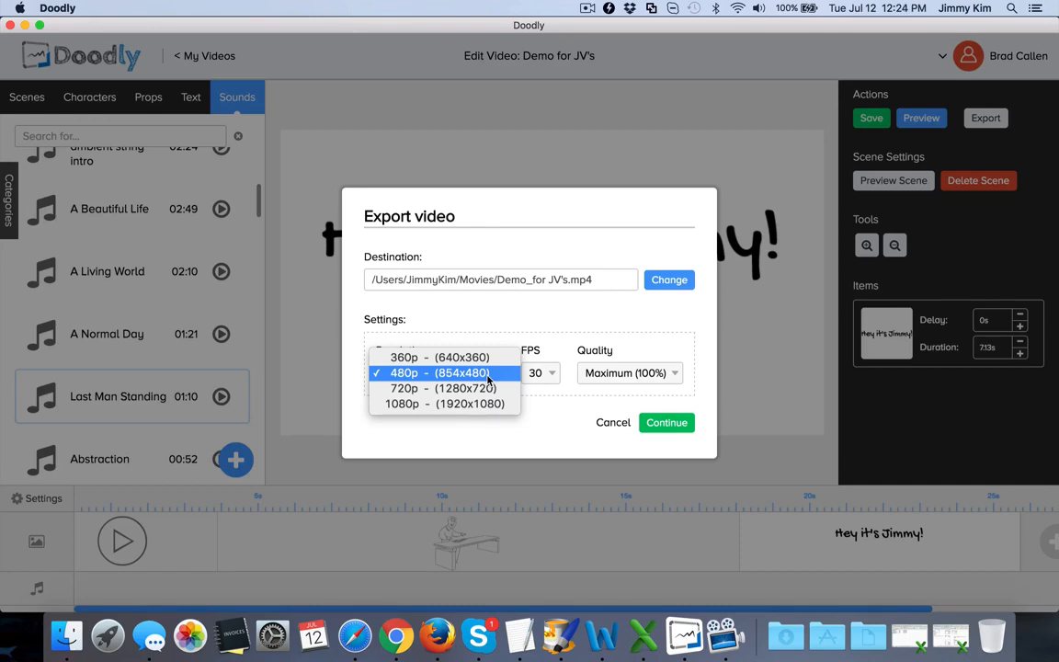
click(514, 335)
click(552, 379)
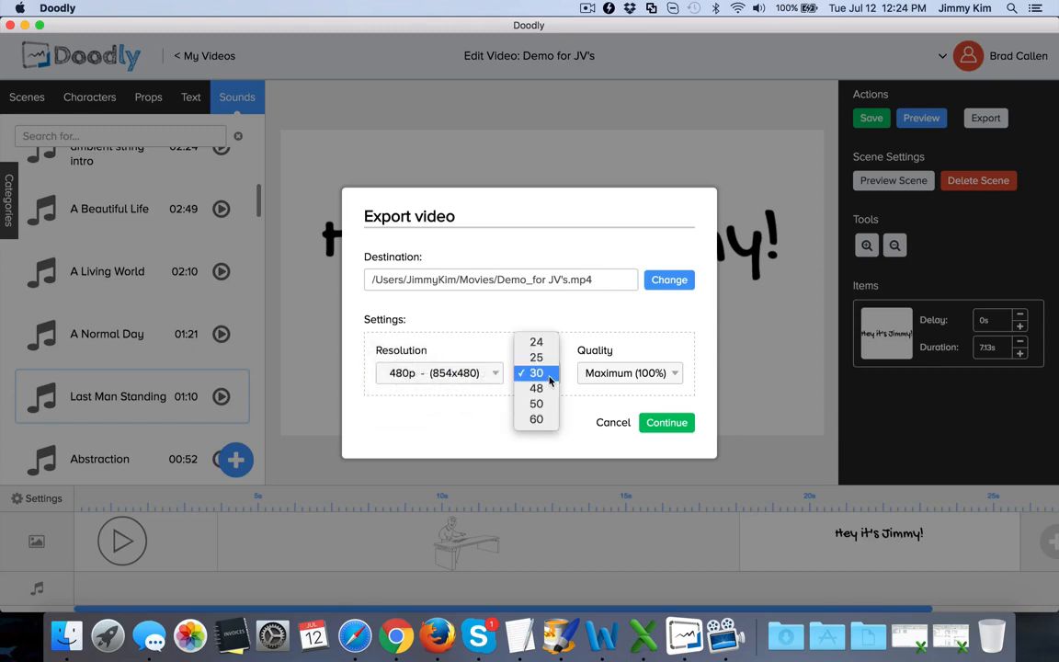
click(560, 296)
click(626, 373)
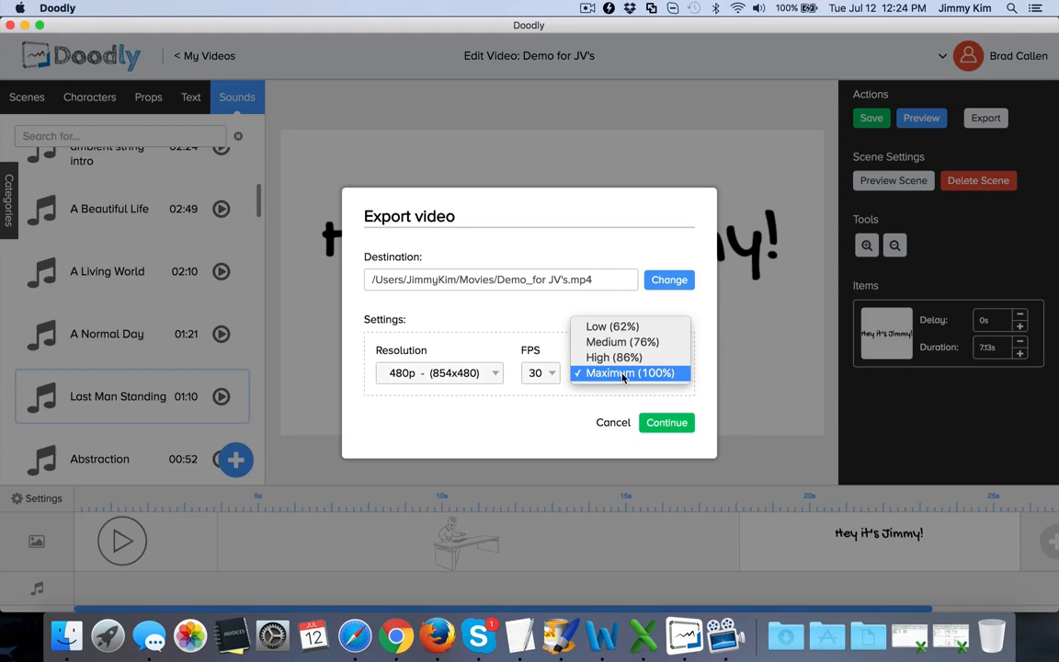
click(608, 423)
click(608, 422)
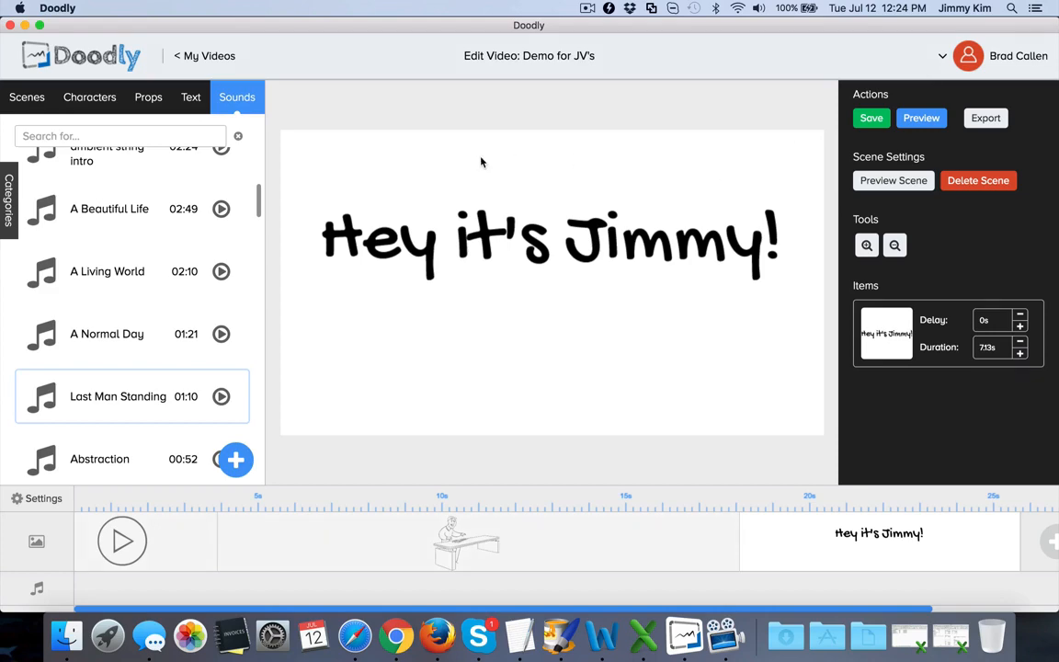
Browse the ready-made scenes from start to end, then look through the character and prop libraries
click(27, 96)
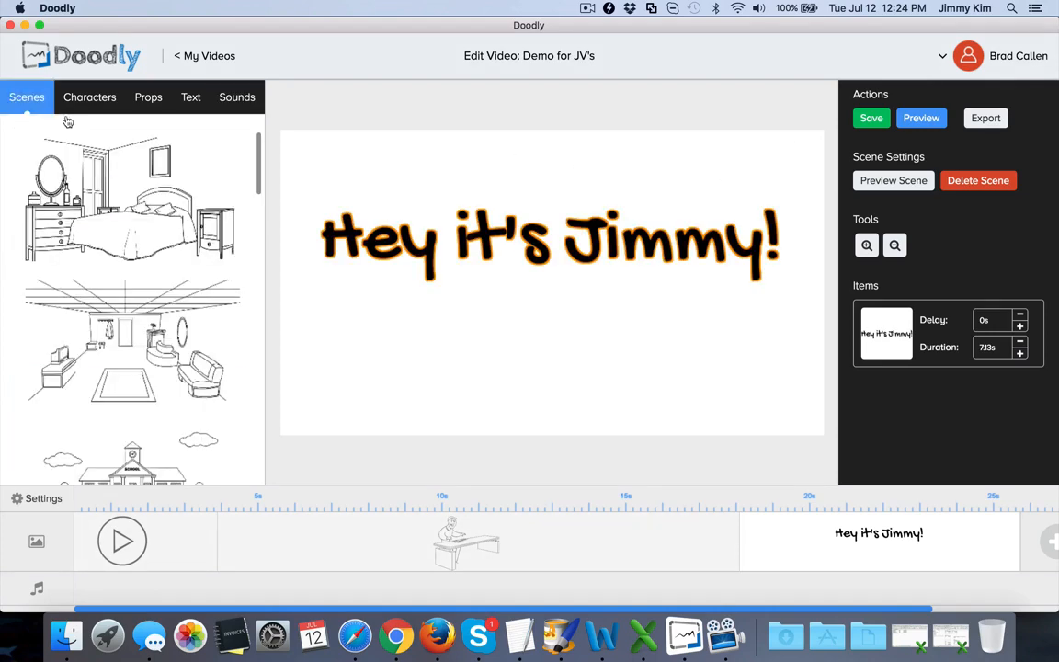
scroll(138, 275, down, 15)
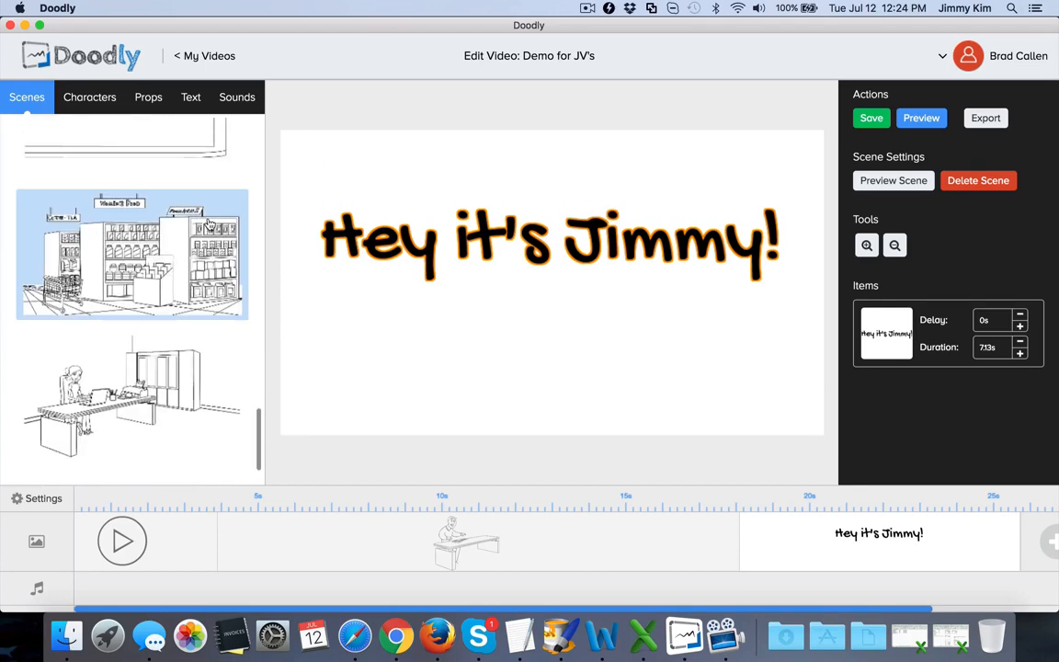
scroll(138, 275, up, 15)
click(107, 98)
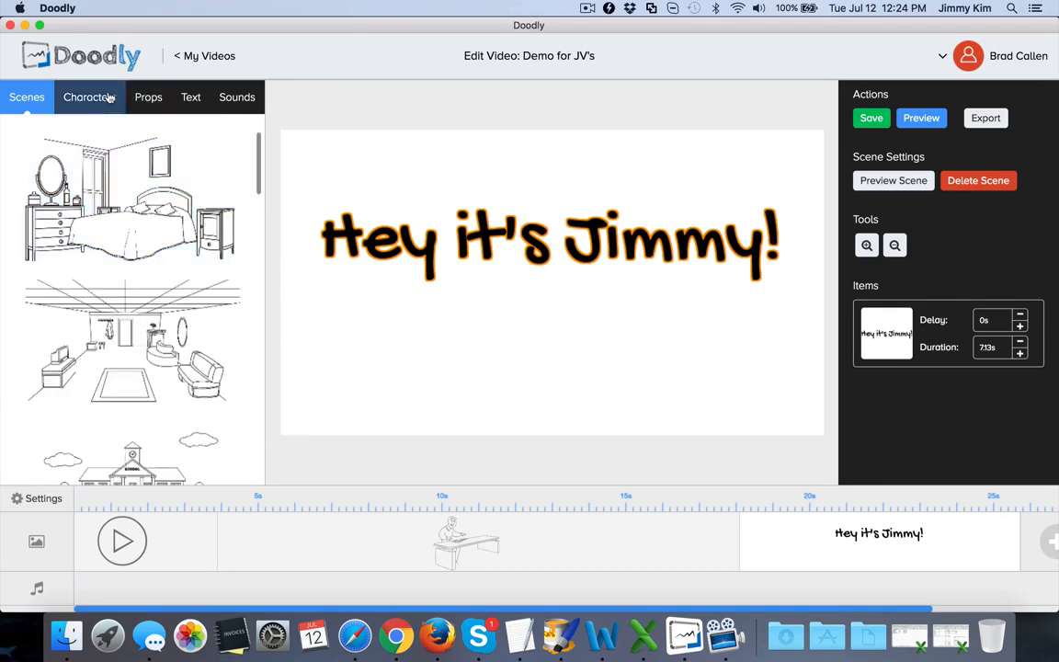
click(139, 98)
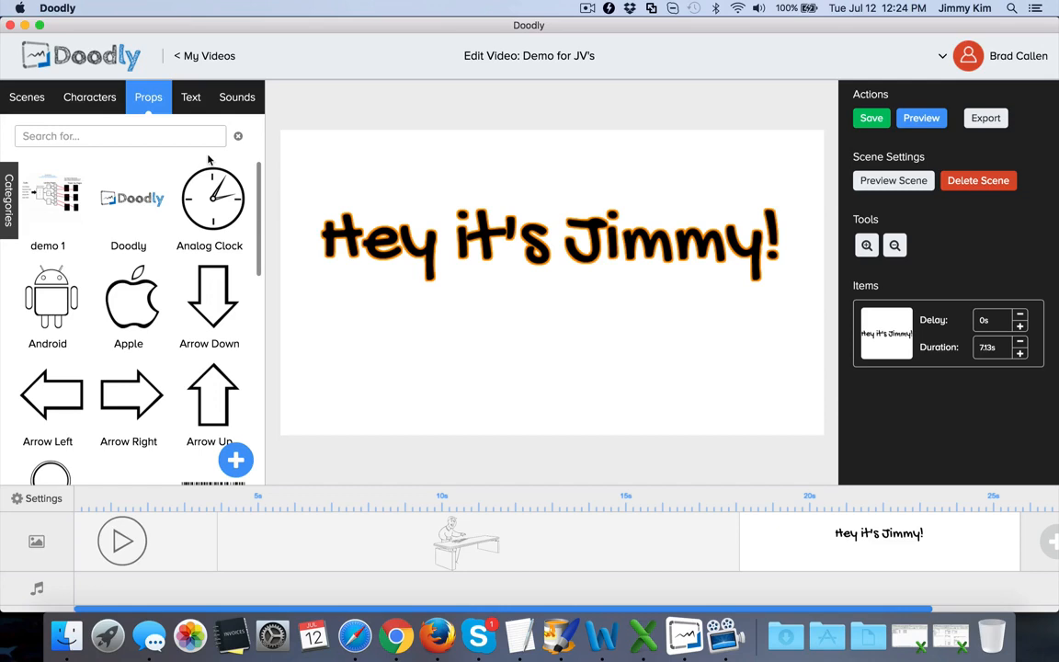
scroll(193, 276, down, 3)
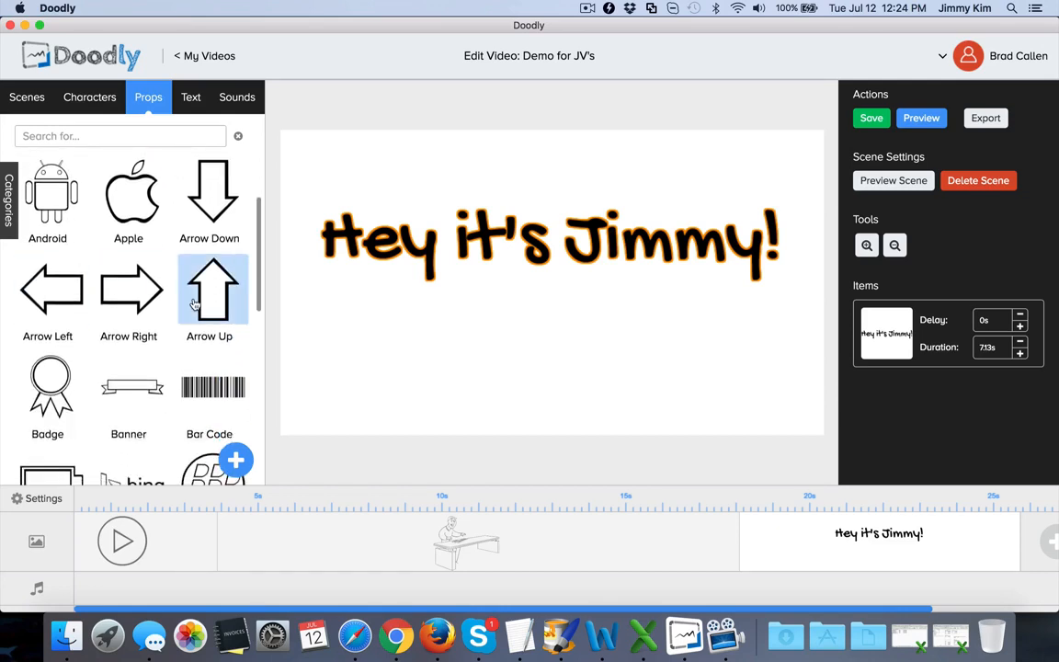